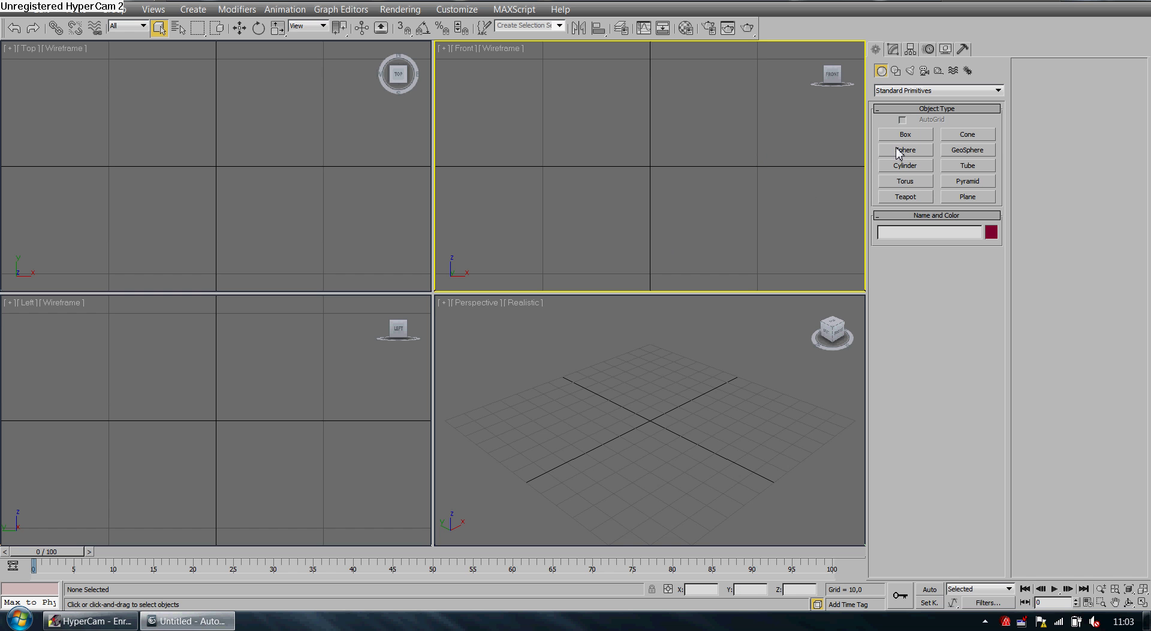
# Draw a ground plane about 163.7 × 288.8 in the Top view with 1 length and width segment
pyautogui.click(951, 198)
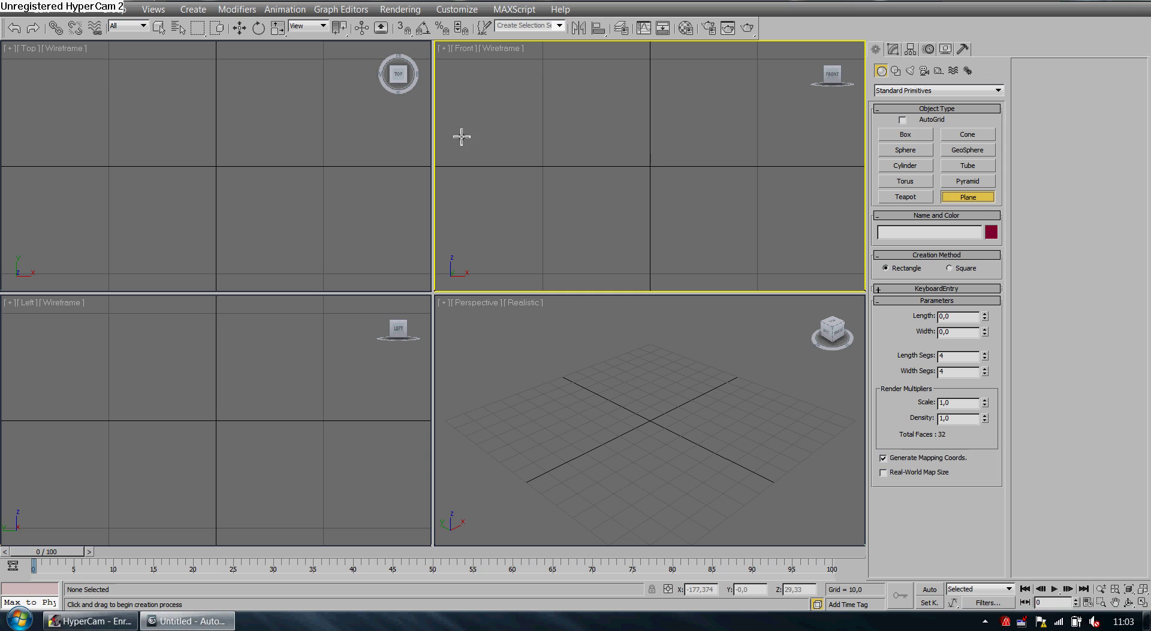
pyautogui.moveTo(69, 81); pyautogui.dragTo(372, 253)
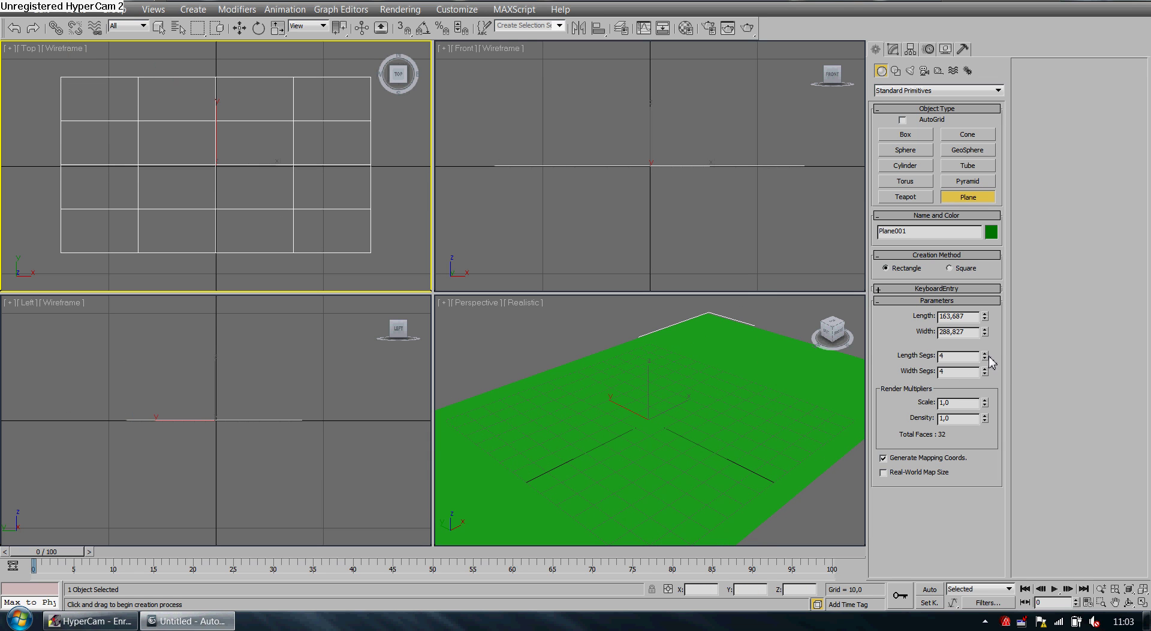
pyautogui.moveTo(985, 358); pyautogui.dragTo(988, 424)
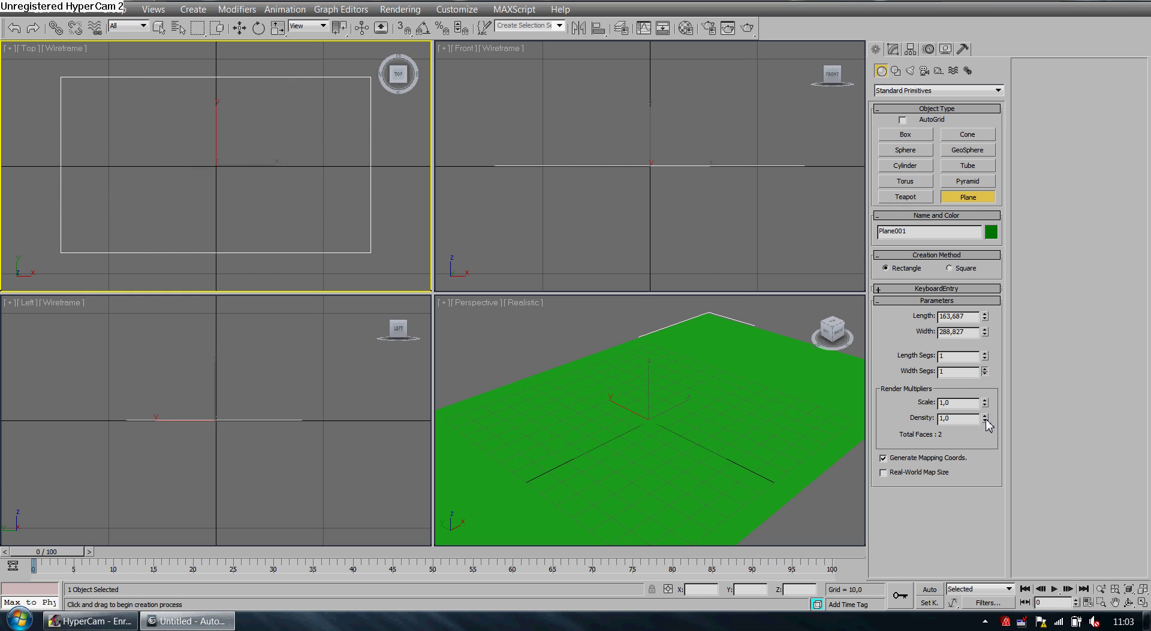
# Draw Sphere001 (radius 54.834) at the origin with Base To Pivot on, then zoom extents
pyautogui.click(907, 151)
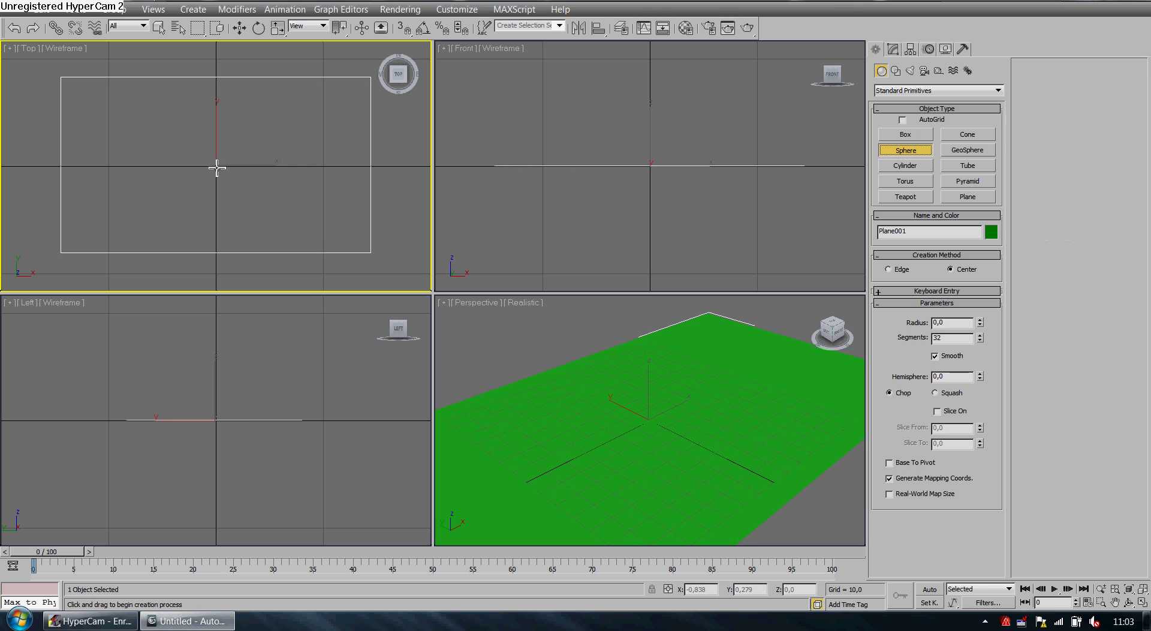
pyautogui.moveTo(218, 166); pyautogui.dragTo(275, 176)
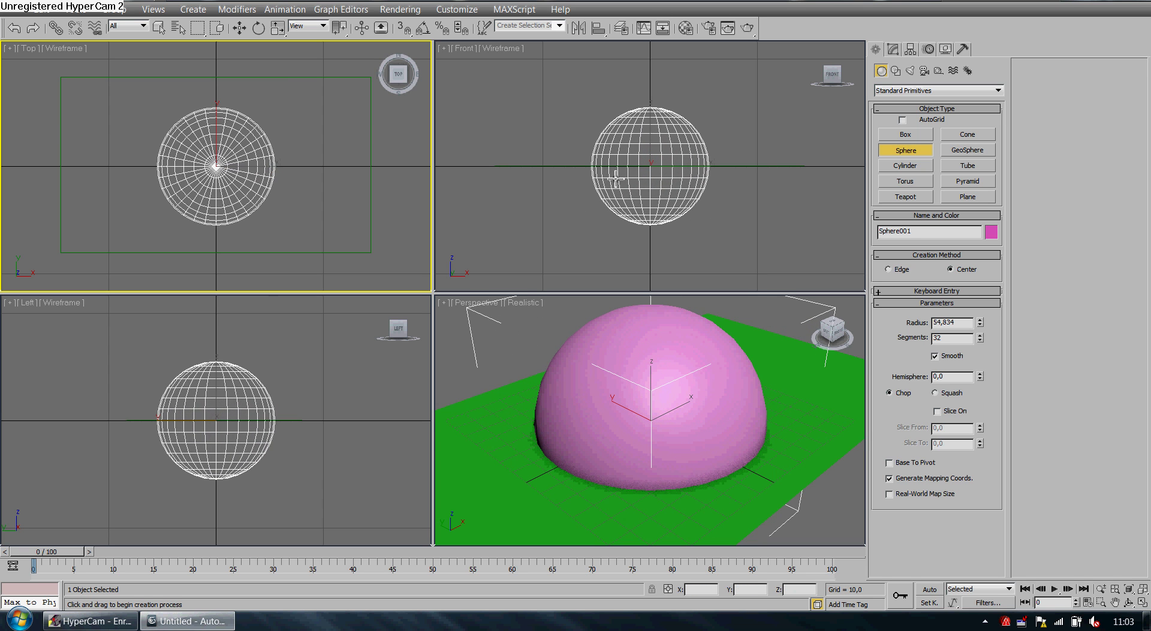
pyautogui.click(890, 463)
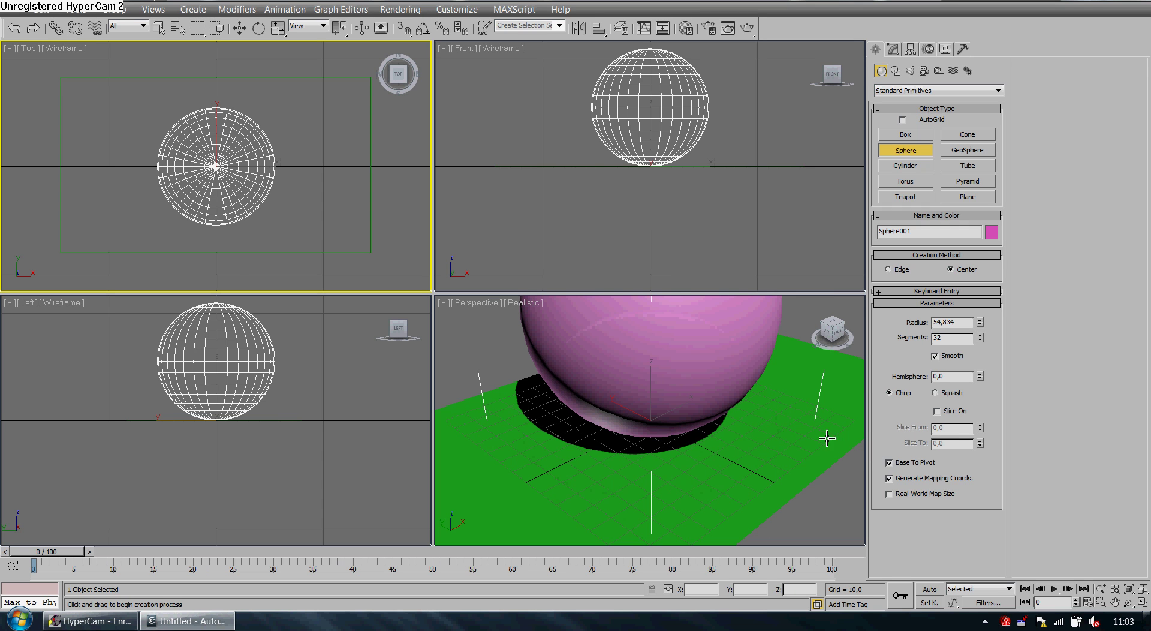
pyautogui.press('z')
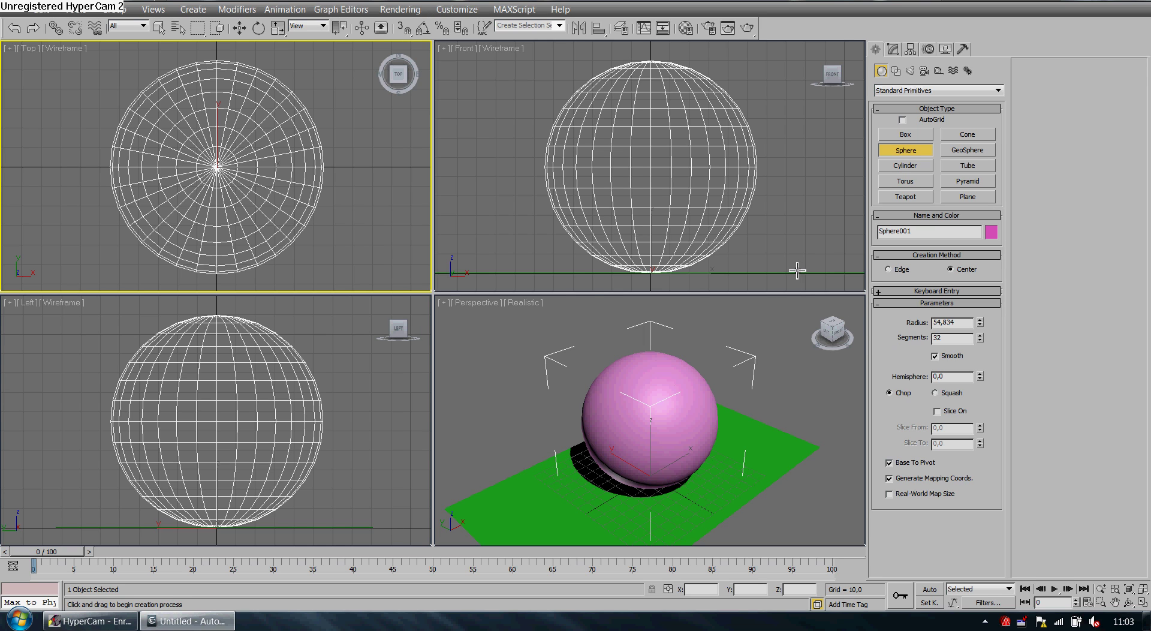
# Assign mental ray Renderer as the production renderer, then bring up the Slate Material Editor
pyautogui.click(709, 27)
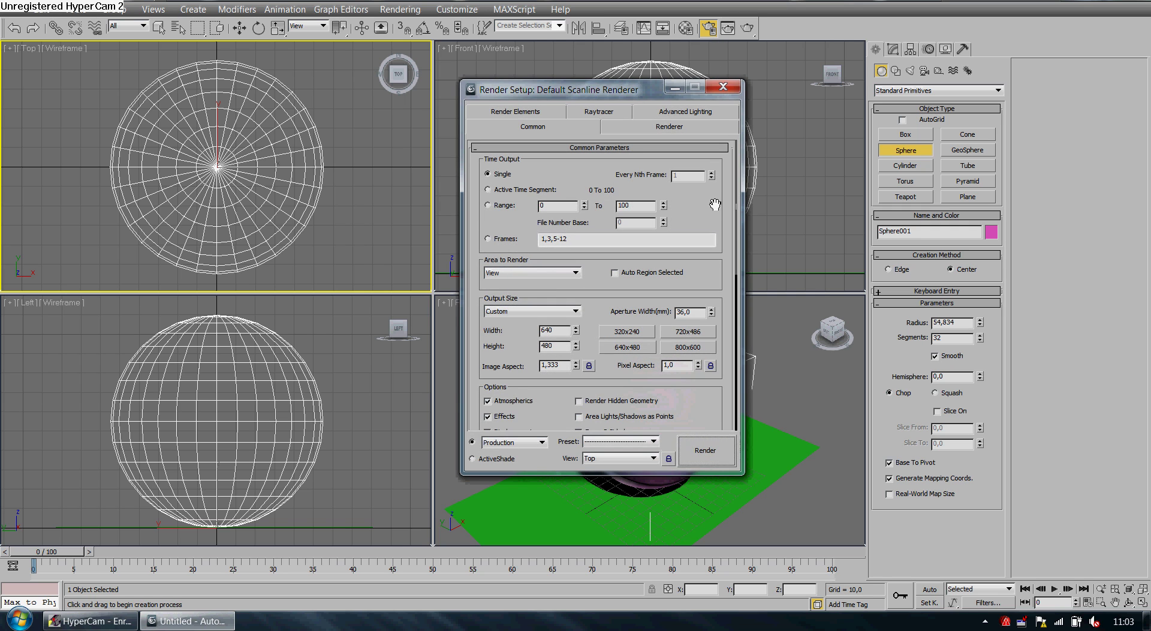
pyautogui.scroll(-5, 702, 402)
pyautogui.scroll(-5, 696, 384)
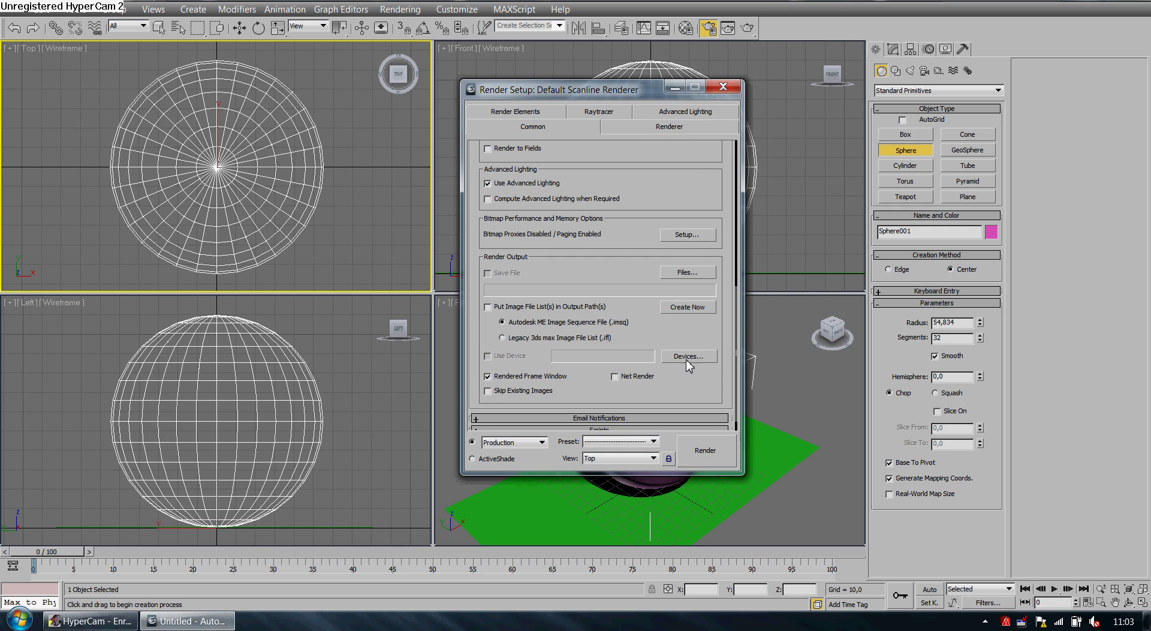
pyautogui.scroll(-2, 688, 382)
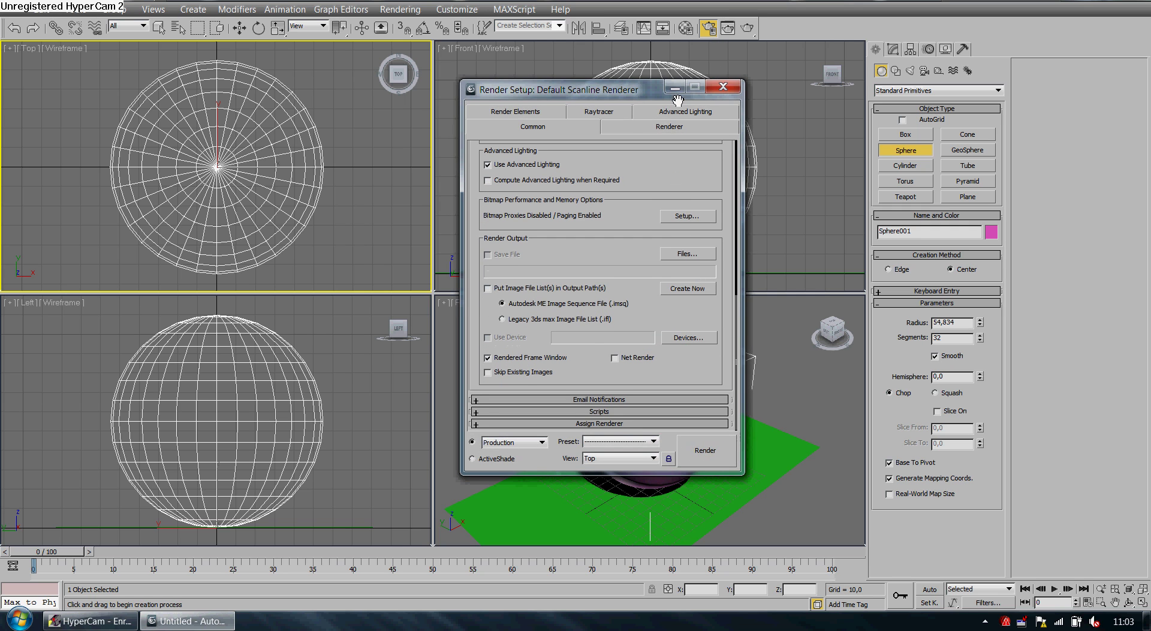
pyautogui.click(636, 424)
pyautogui.click(690, 375)
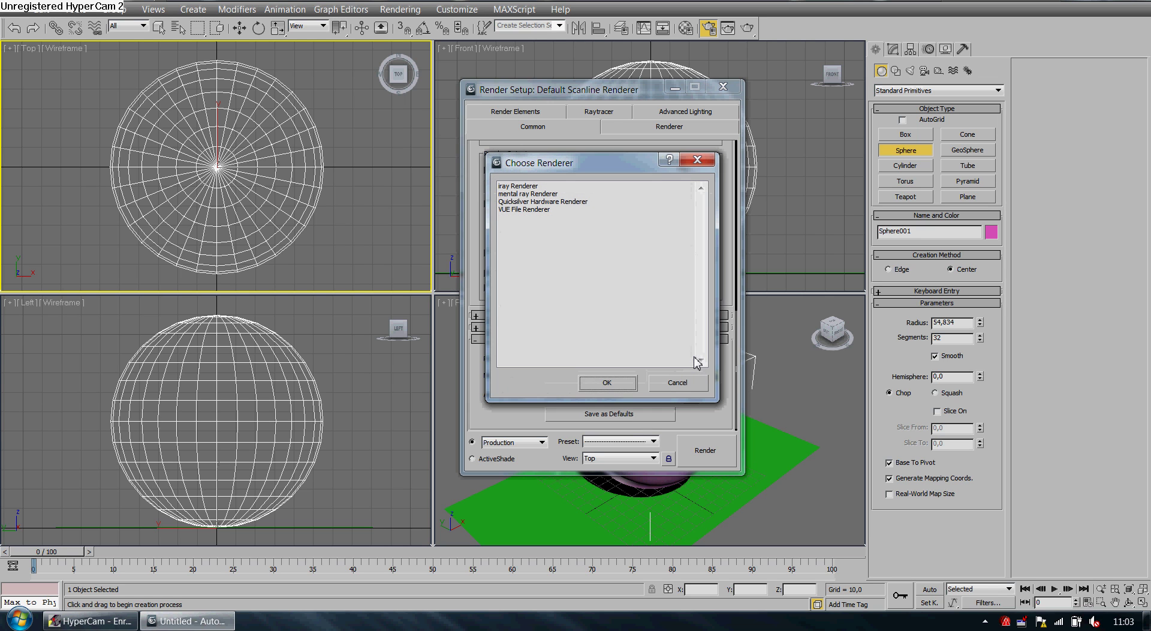
pyautogui.click(547, 194)
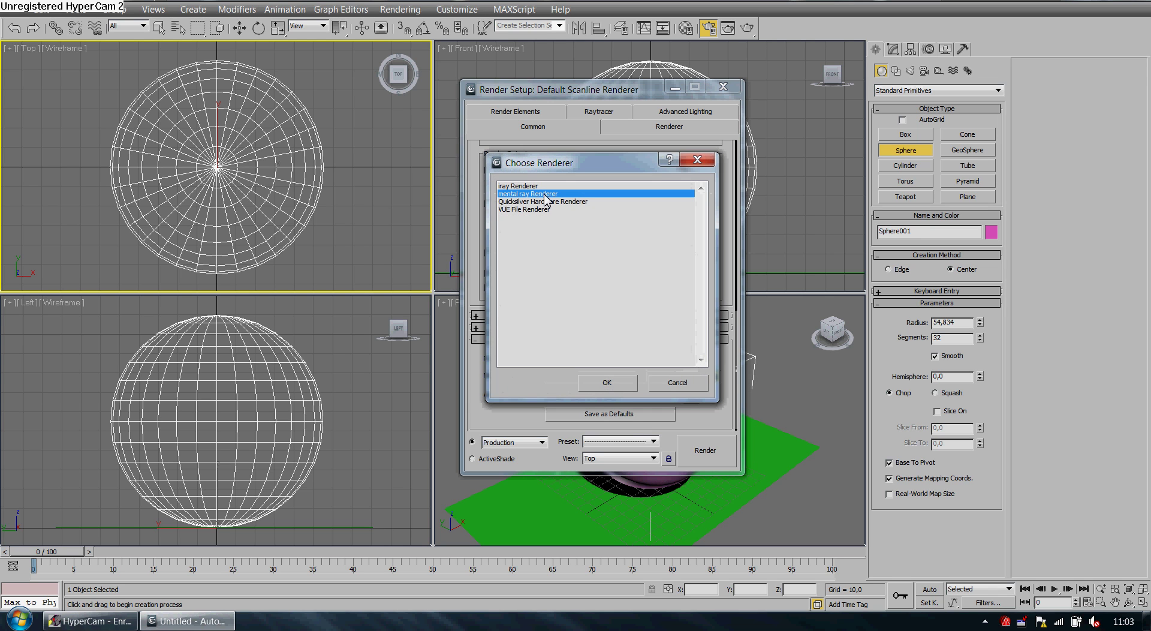
pyautogui.click(607, 384)
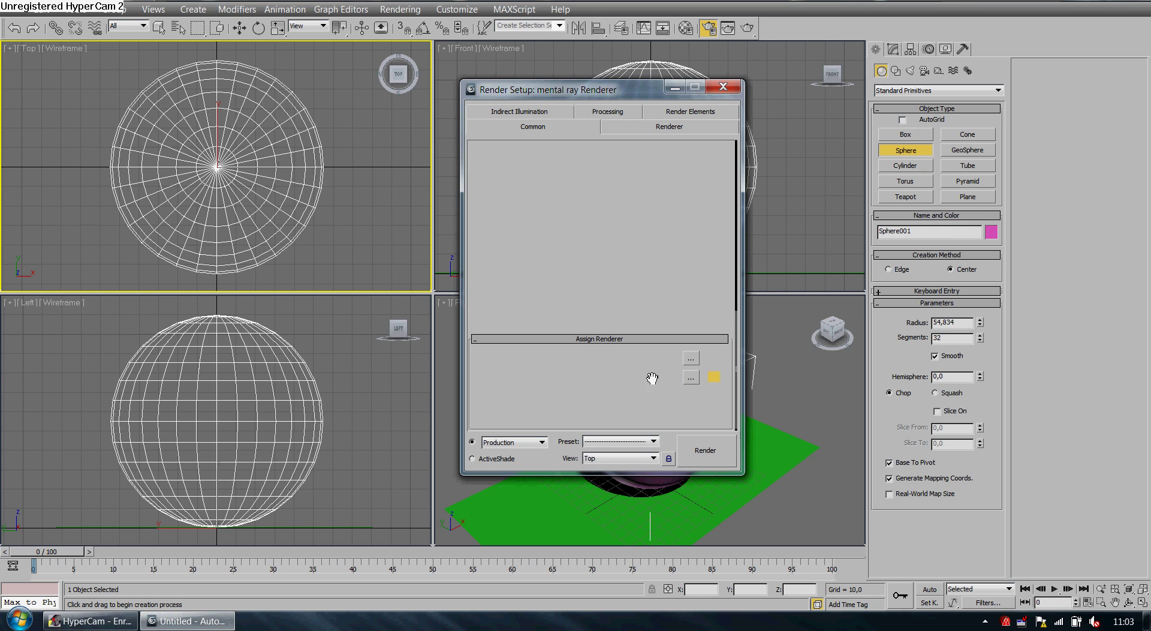
pyautogui.click(724, 89)
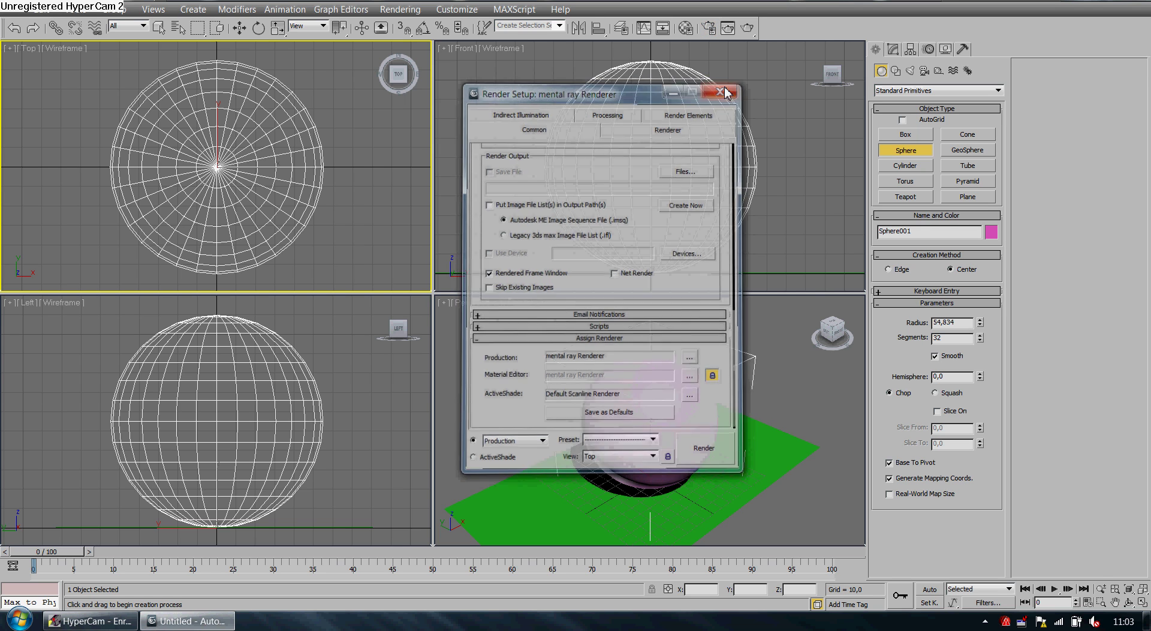
pyautogui.click(690, 30)
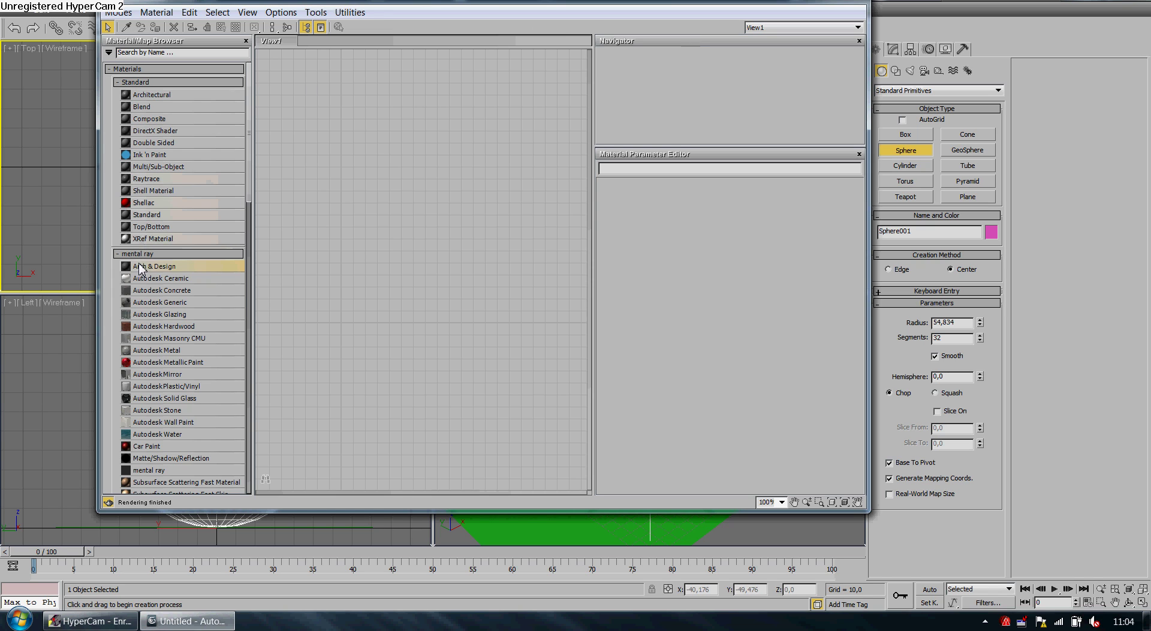
# Add Arch & Design Material #27 using the Matte Finish template
pyautogui.moveTo(182, 268)
pyautogui.mouseDown()
pyautogui.moveTo(379, 227)
pyautogui.moveTo(373, 148)
pyautogui.mouseUp()
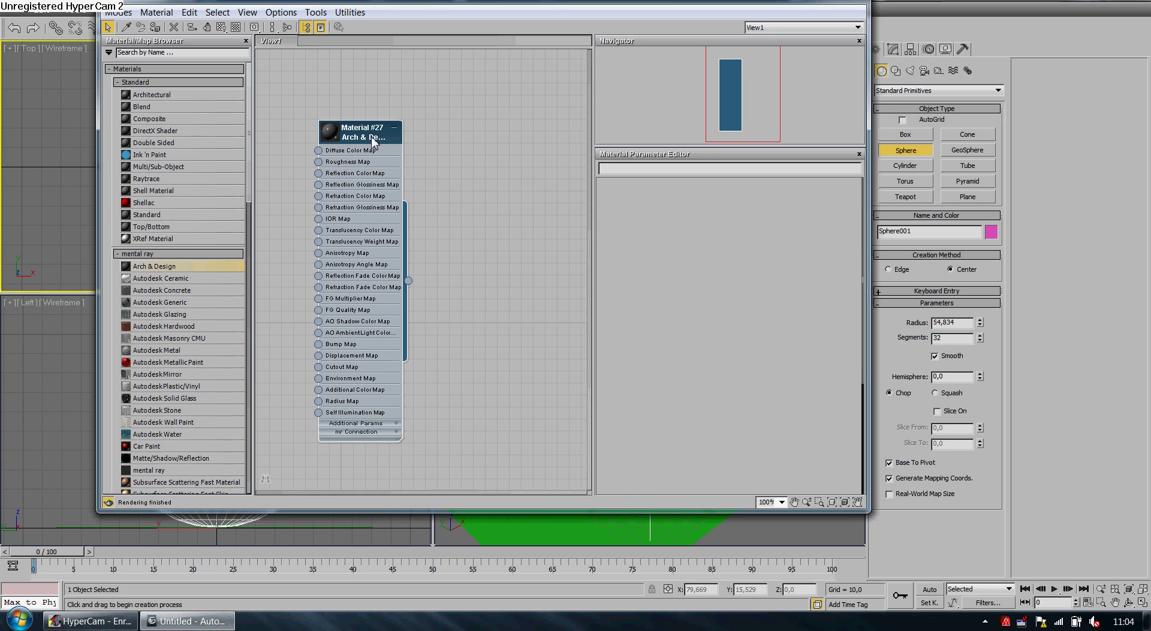
pyautogui.doubleClick(373, 140)
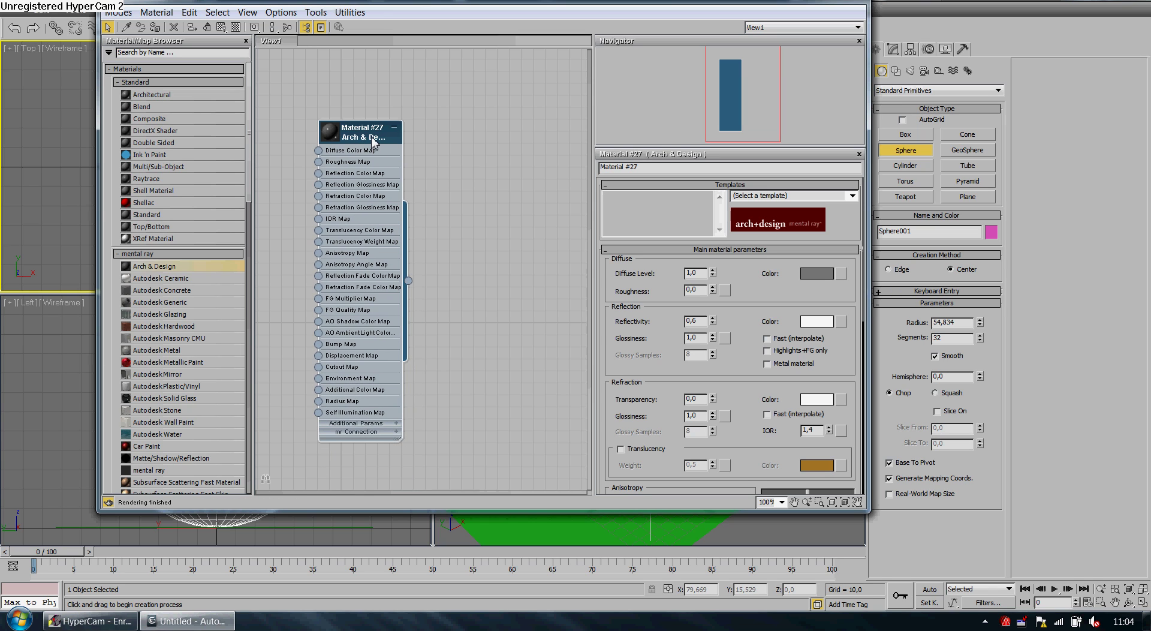
pyautogui.click(851, 201)
pyautogui.click(832, 217)
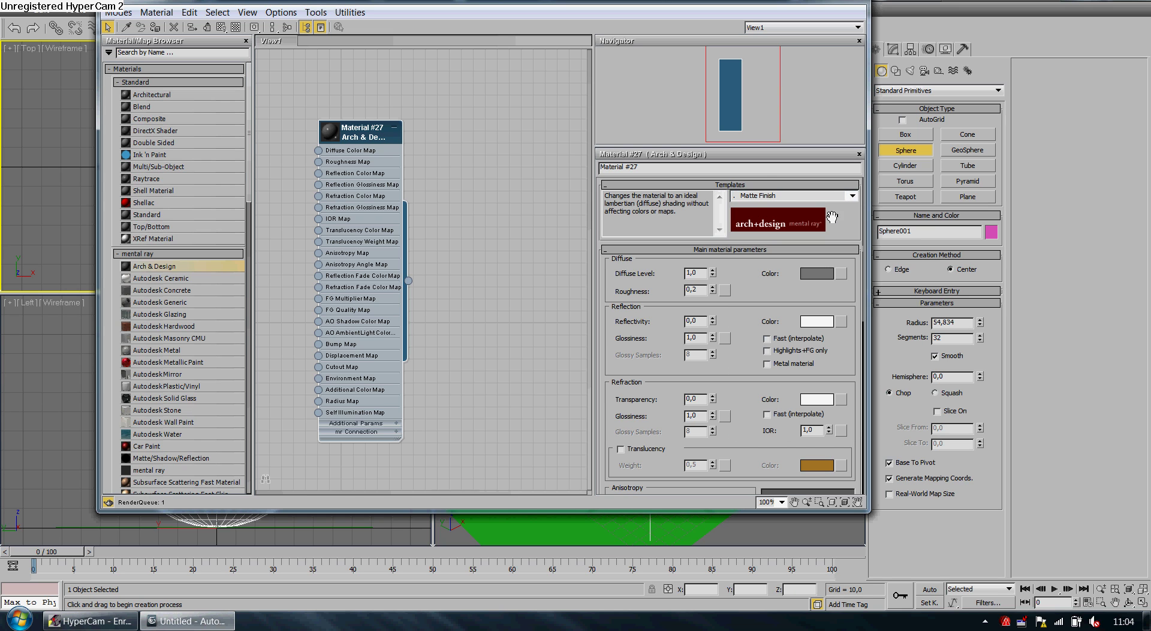
pyautogui.doubleClick(750, 3)
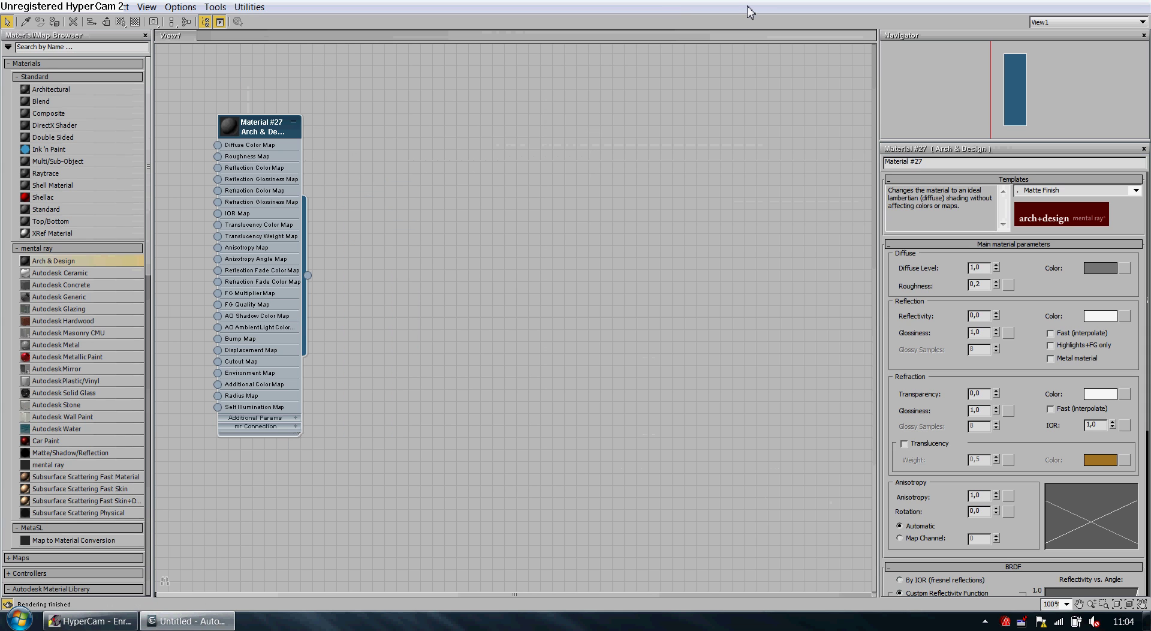
pyautogui.doubleClick(750, 3)
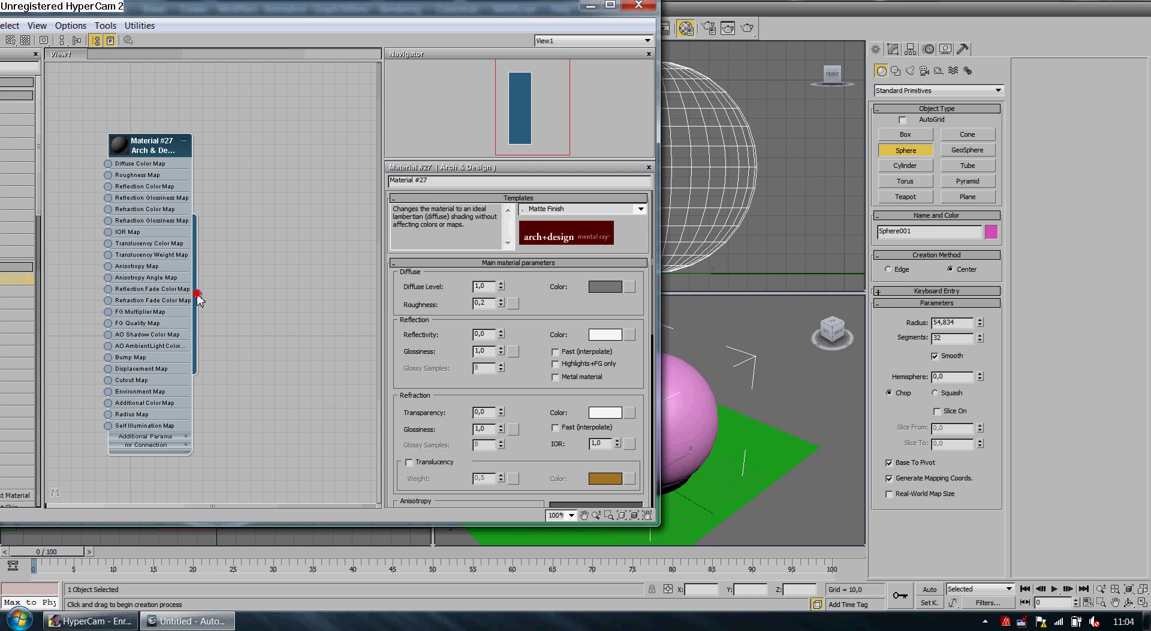
# Apply Material #27 to the ground plane and add a second Arch & Design material
pyautogui.moveTo(198, 294); pyautogui.dragTo(559, 373)
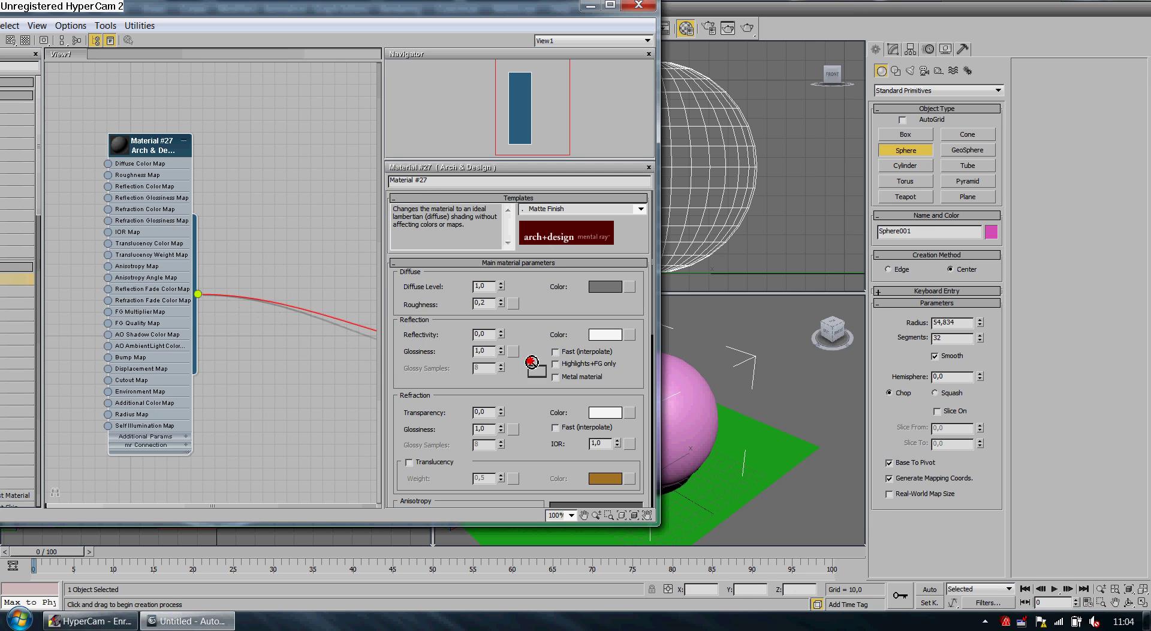
pyautogui.moveTo(559, 373); pyautogui.dragTo(749, 449)
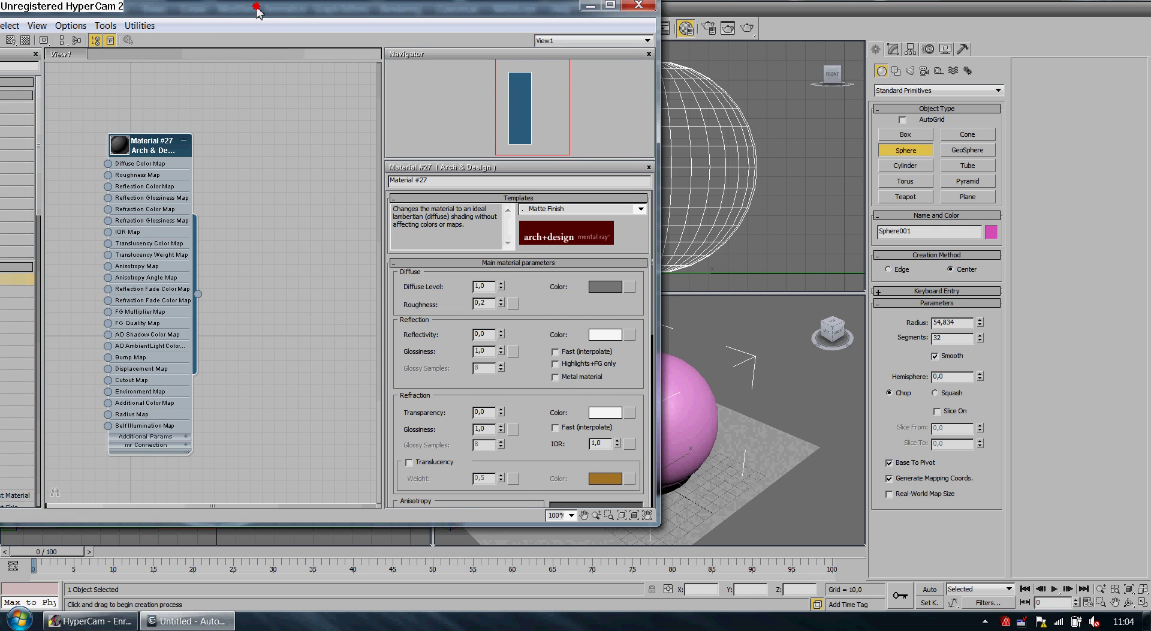
pyautogui.moveTo(257, 10); pyautogui.dragTo(368, 18)
pyautogui.moveTo(80, 284)
pyautogui.mouseDown()
pyautogui.moveTo(375, 139)
pyautogui.moveTo(390, 157)
pyautogui.mouseUp()
# Give Material #28 the Glossy Finish template and a red diffuse colour
pyautogui.doubleClick(390, 158)
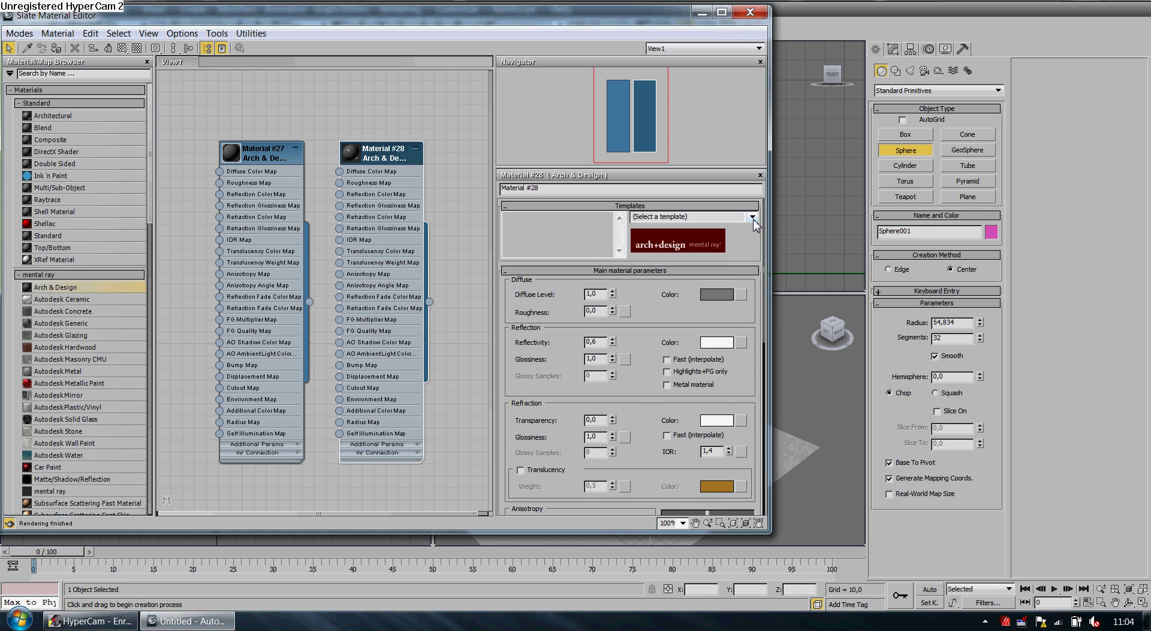
pyautogui.click(753, 217)
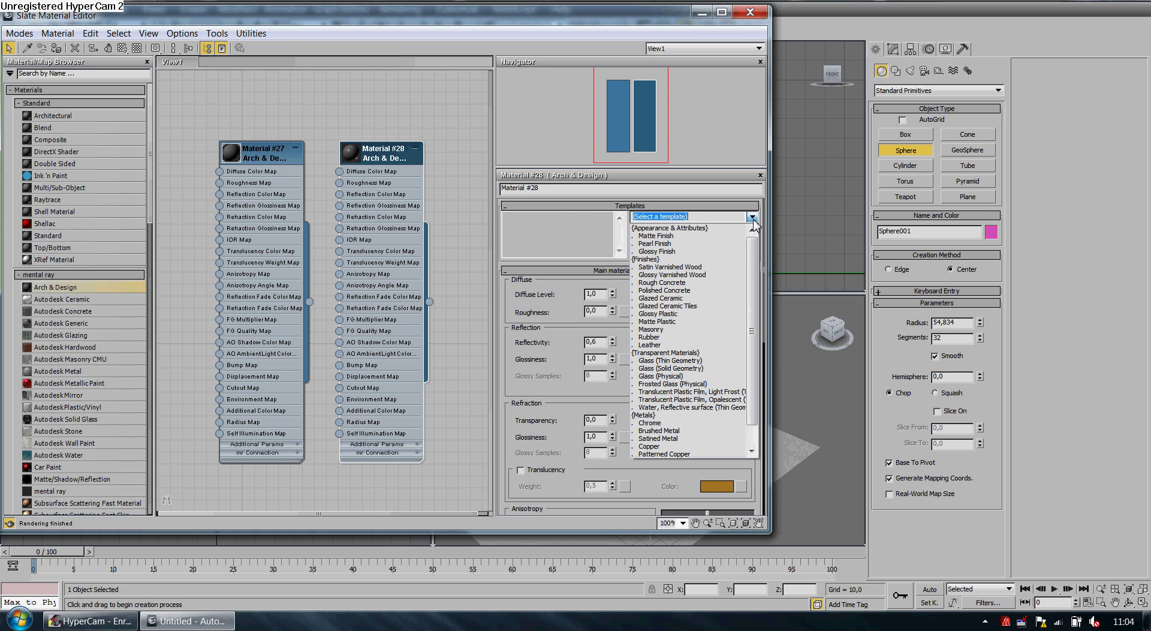
pyautogui.click(719, 258)
pyautogui.click(717, 294)
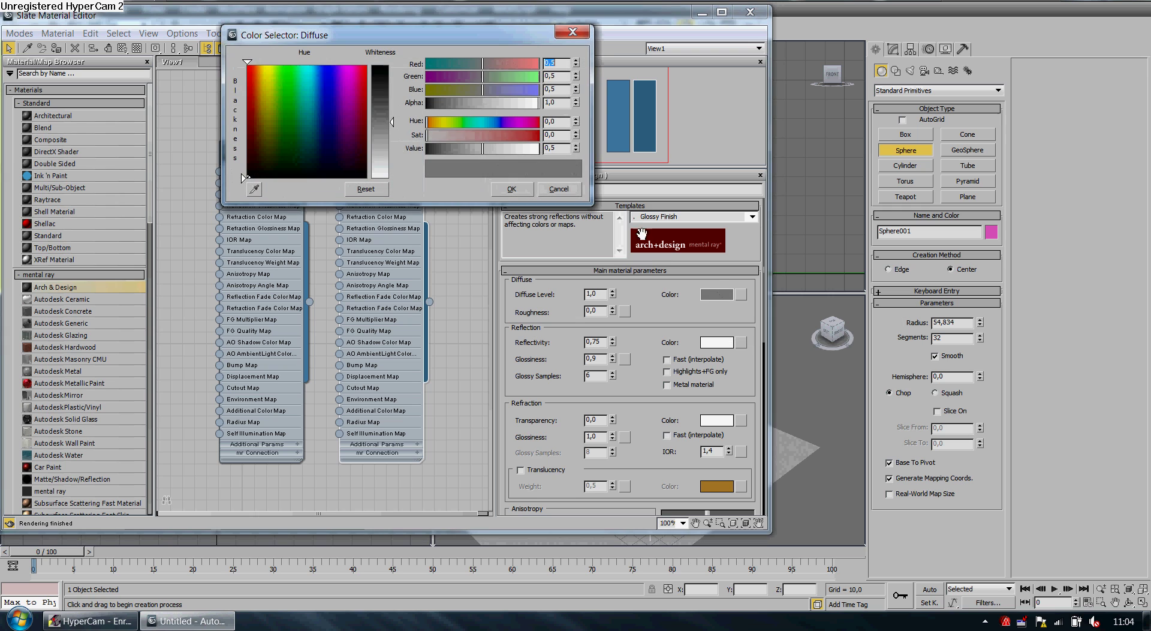
pyautogui.moveTo(335, 114)
pyautogui.mouseDown()
pyautogui.moveTo(367, 64)
pyautogui.moveTo(384, 75)
pyautogui.mouseUp()
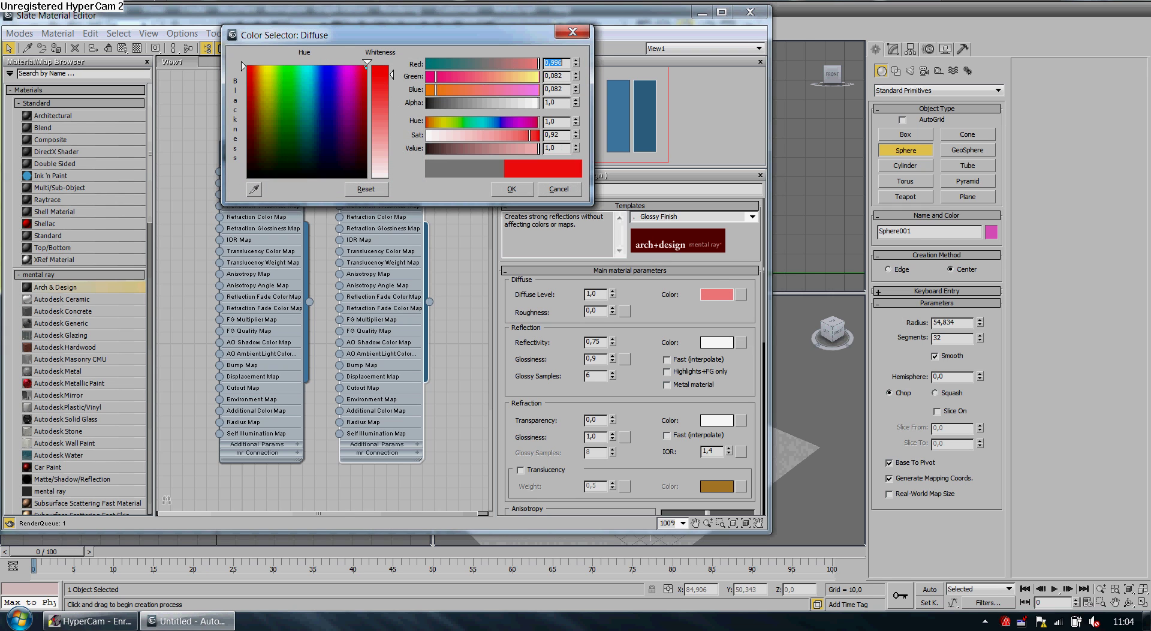
pyautogui.click(512, 189)
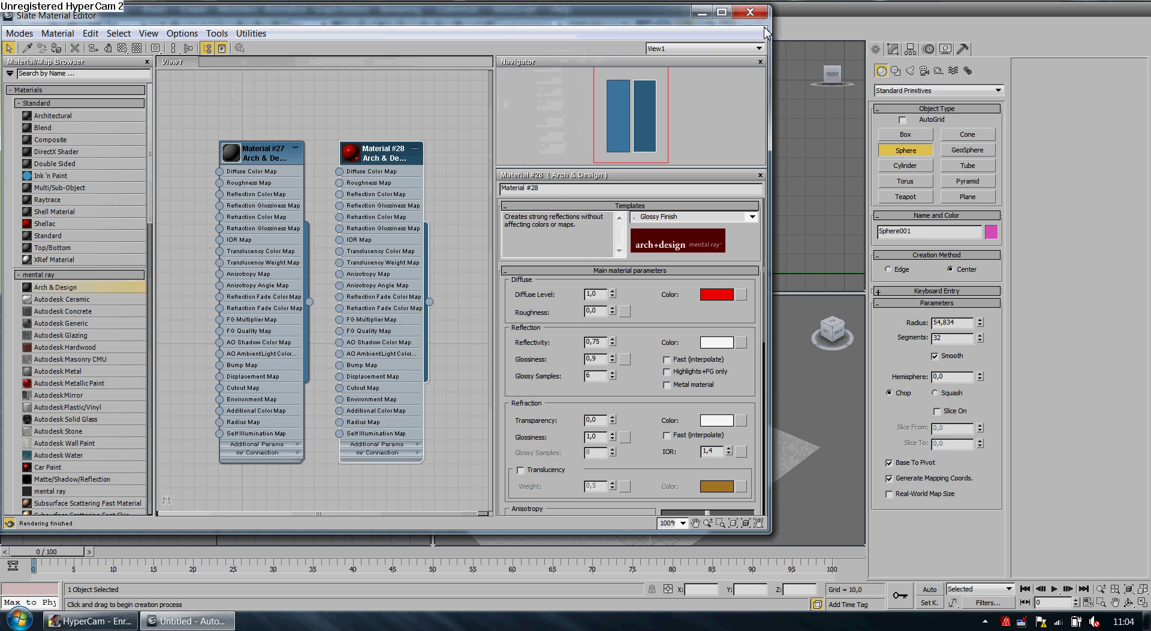
# Apply Material #28 to the sphere and close the material editor
pyautogui.doubleClick(672, 13)
pyautogui.doubleClick(592, 9)
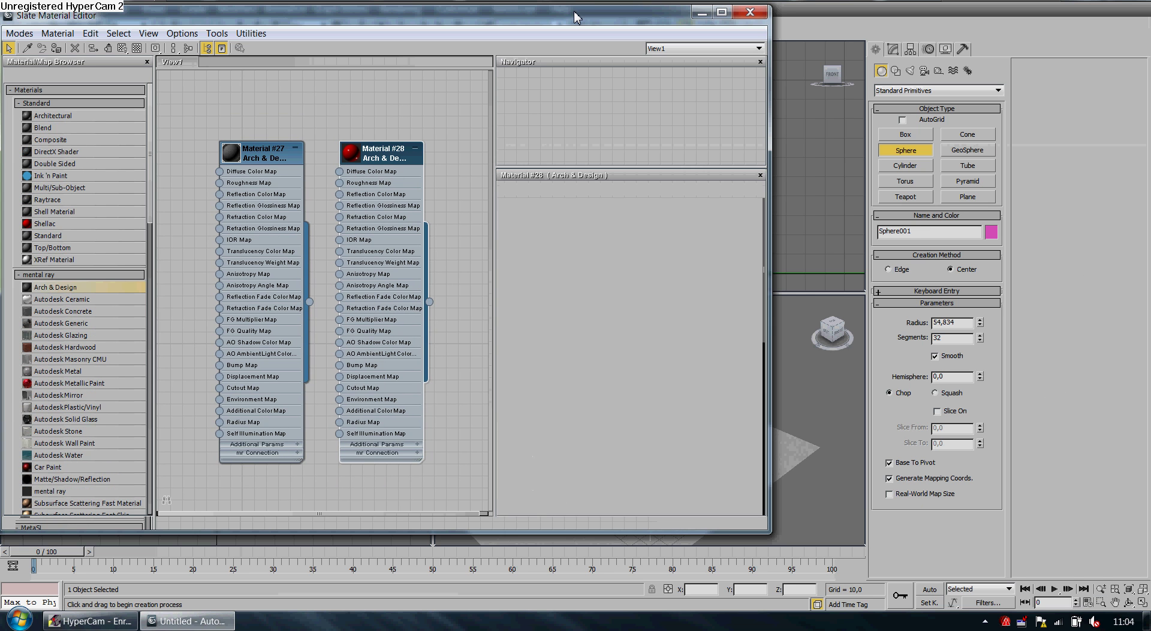
pyautogui.doubleClick(463, 13)
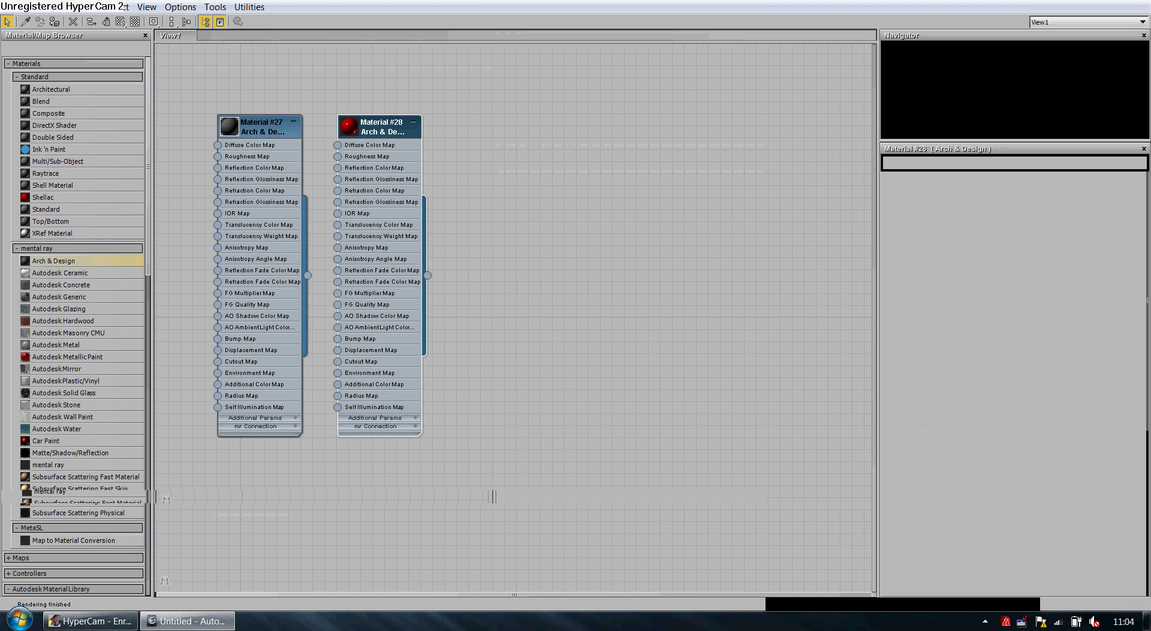
pyautogui.doubleClick(463, 8)
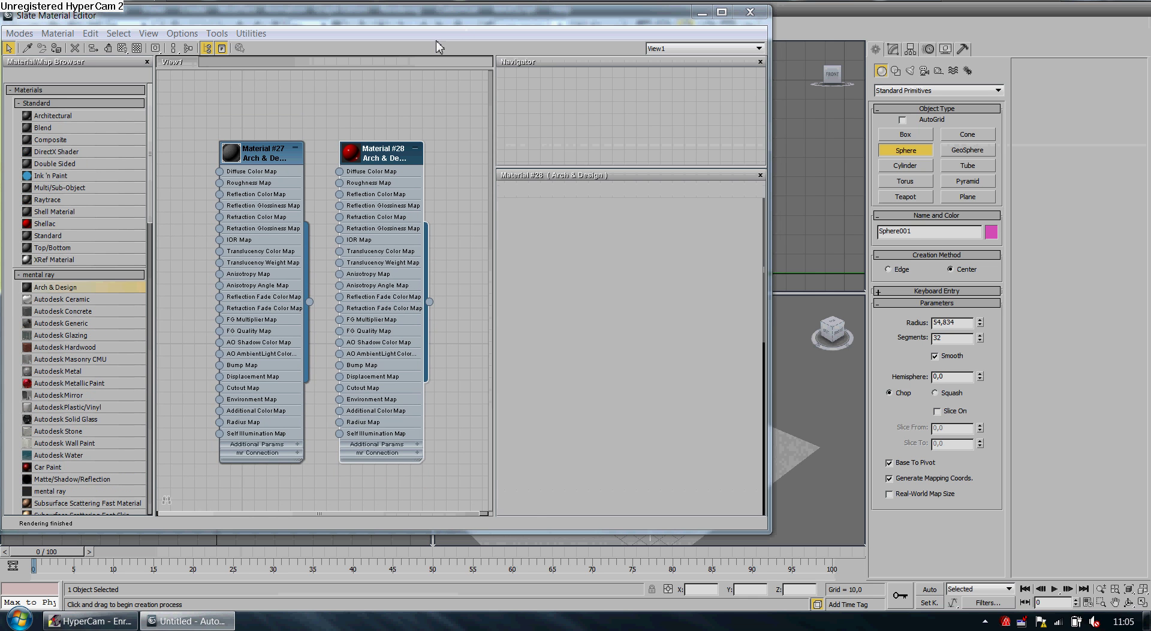
pyautogui.moveTo(448, 18); pyautogui.dragTo(310, 16)
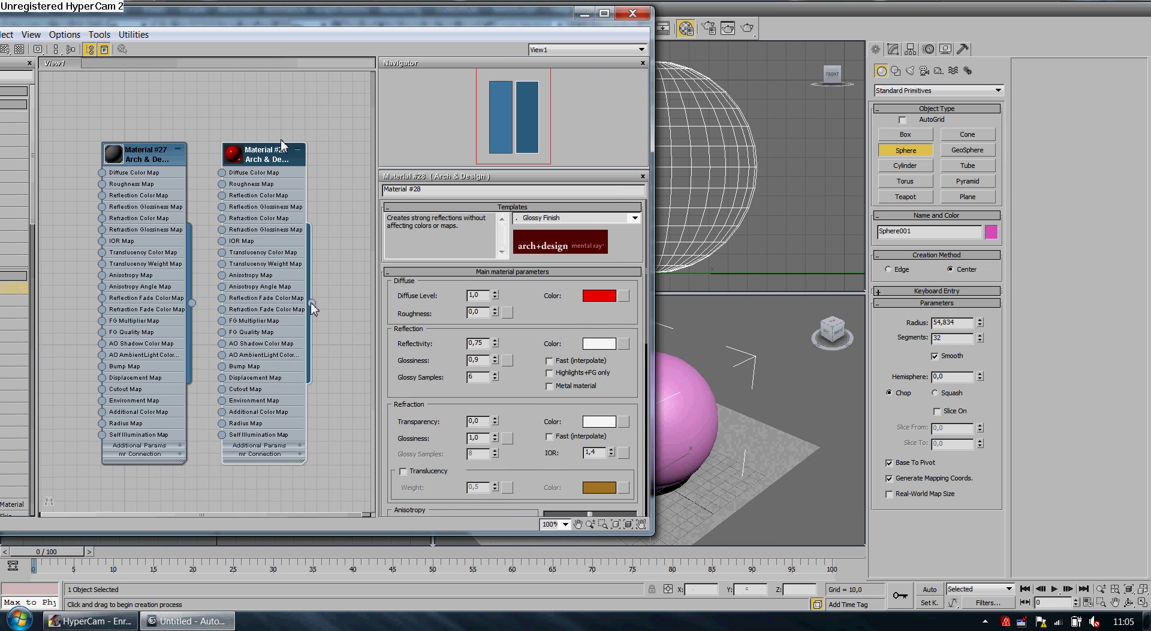
pyautogui.moveTo(311, 303); pyautogui.dragTo(676, 378)
pyautogui.click(632, 13)
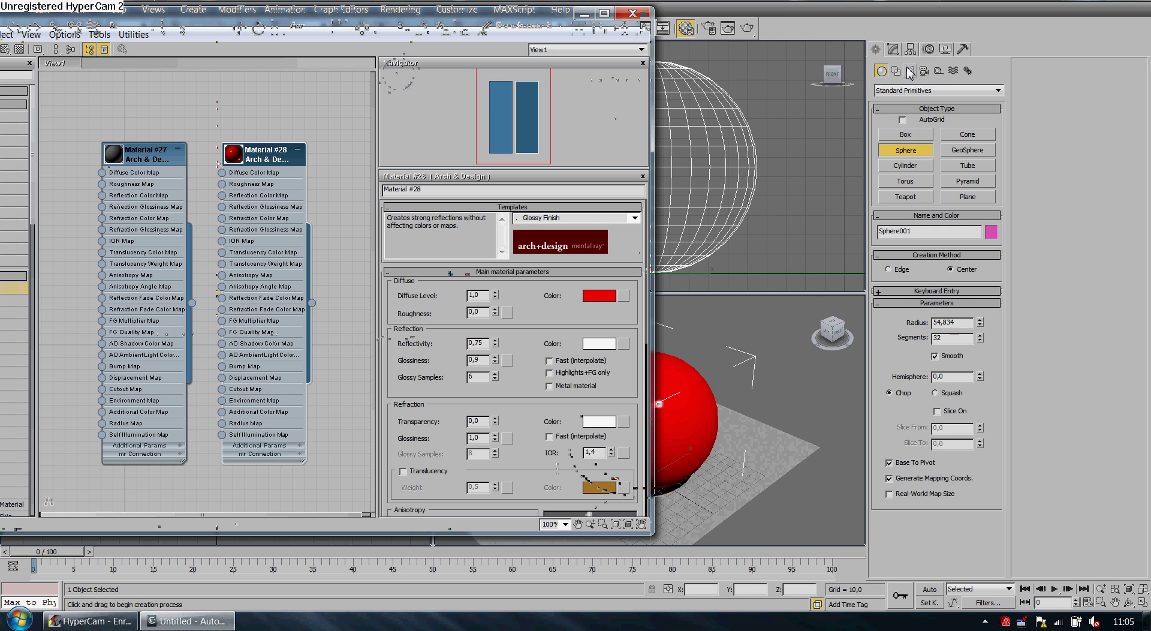
# Place a free photometric light at the sphere, accepting photographic exposure control
pyautogui.click(910, 72)
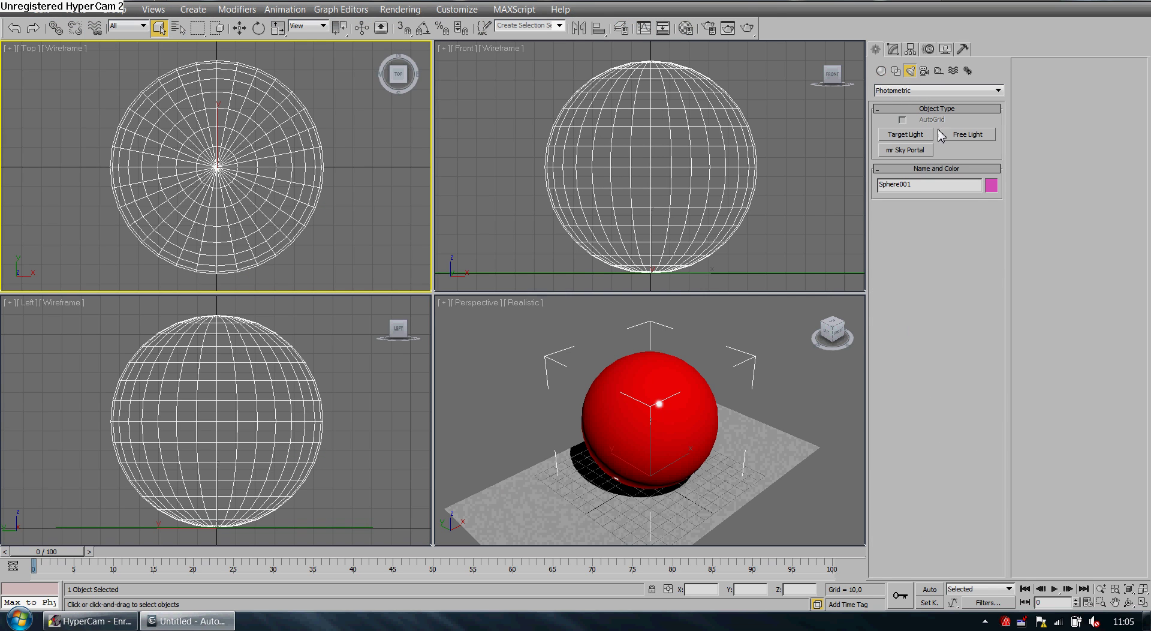
pyautogui.click(959, 138)
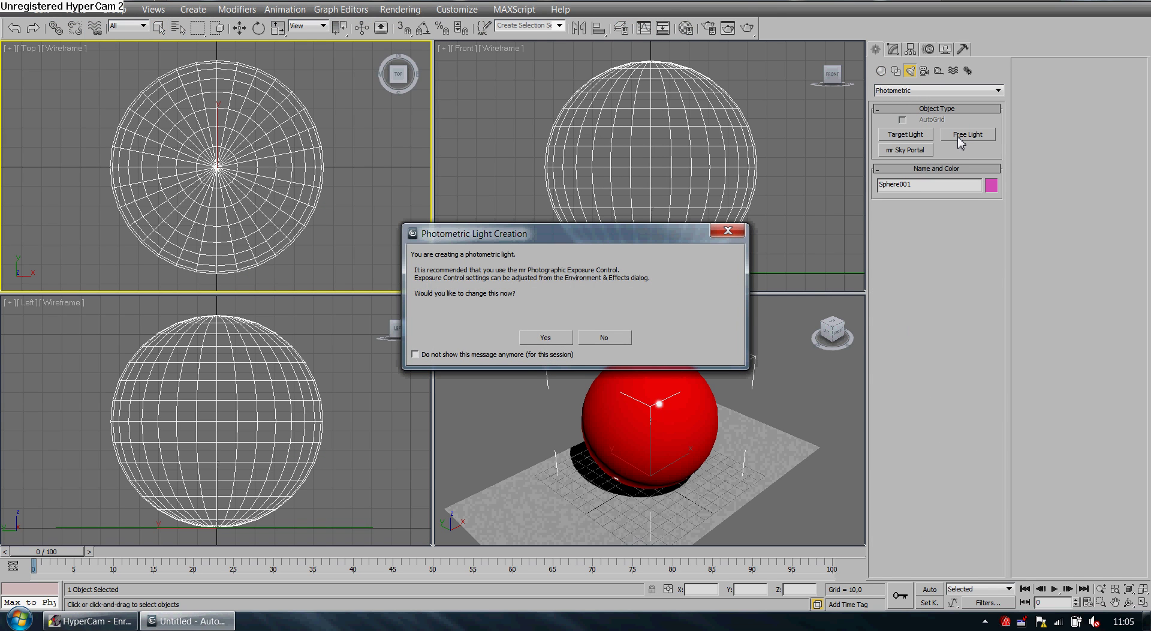
pyautogui.click(544, 338)
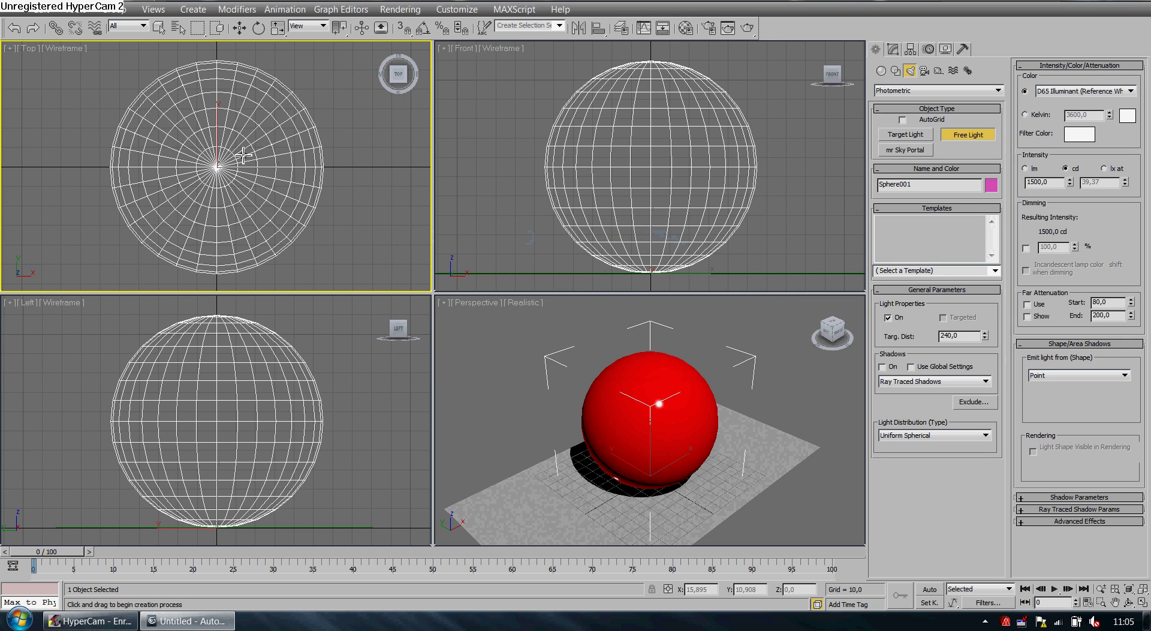
pyautogui.click(220, 171)
# Raise the photometric light above the sphere to about Z 444
pyautogui.press('w')
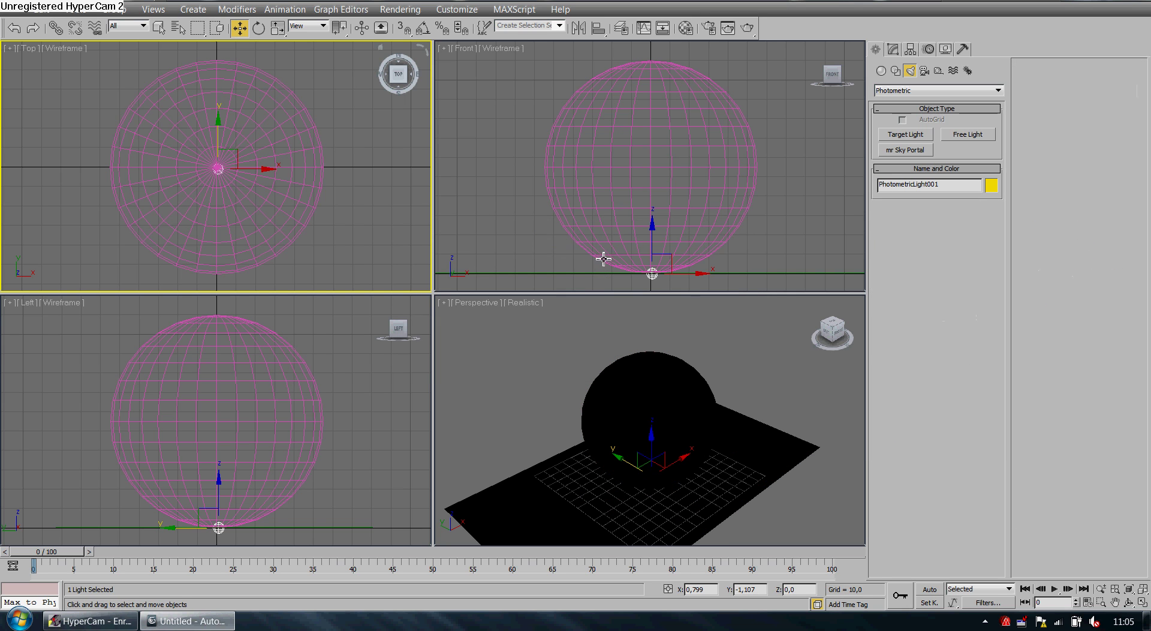
pyautogui.click(653, 235)
pyautogui.moveTo(653, 235); pyautogui.dragTo(653, 64)
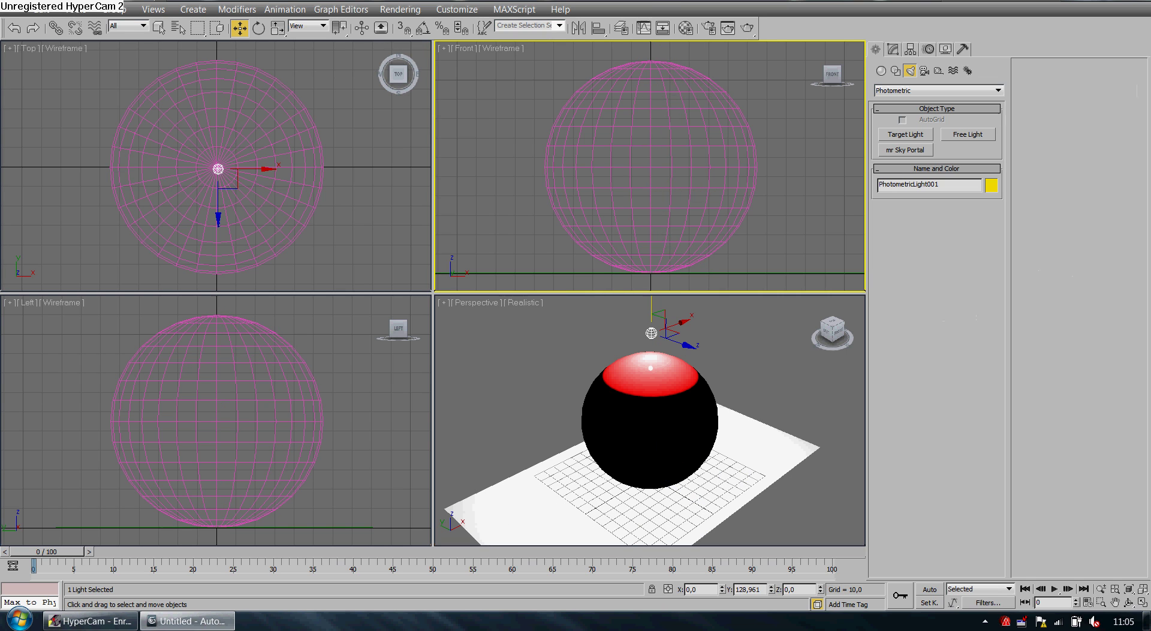
pyautogui.scroll(-5, 688, 125)
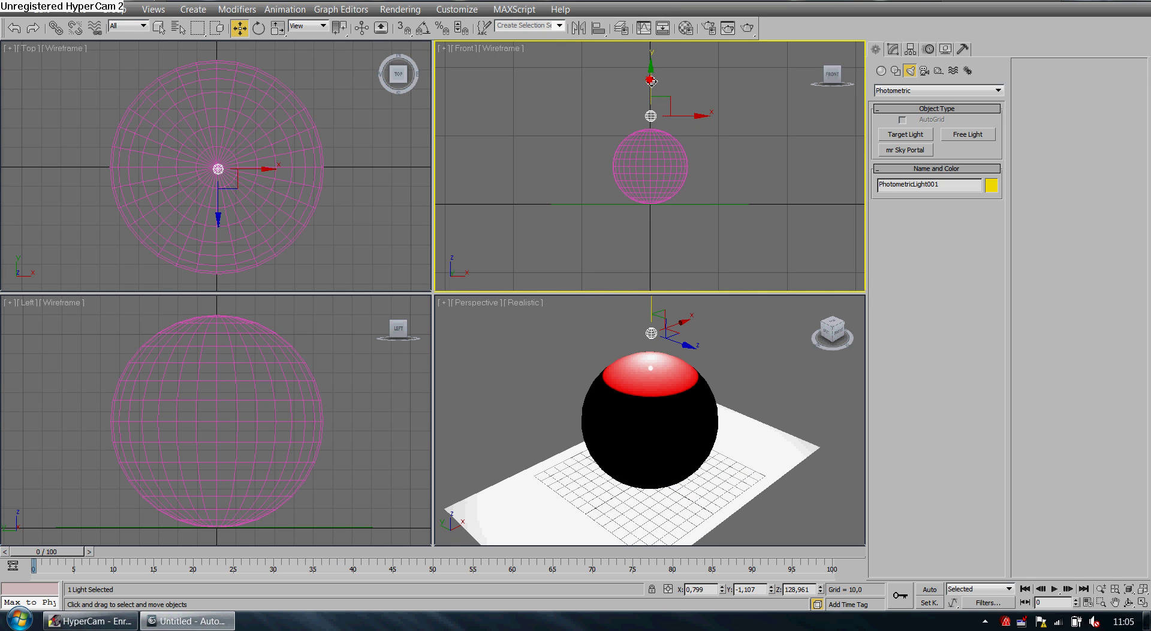
pyautogui.moveTo(651, 81); pyautogui.dragTo(652, 43)
pyautogui.scroll(-4, 674, 160)
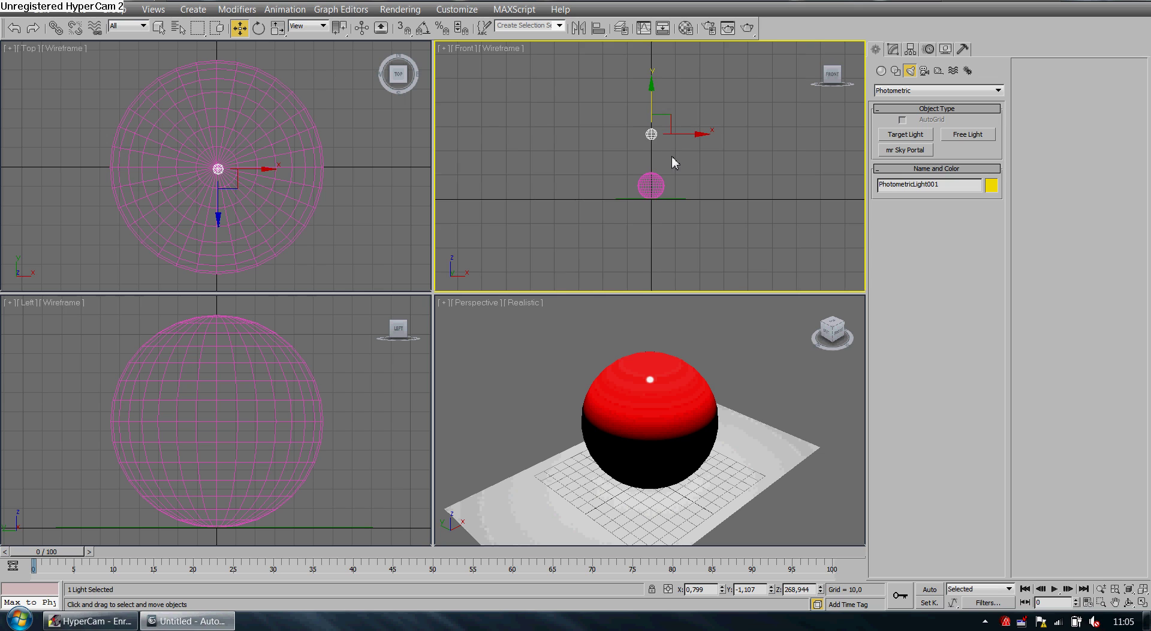
pyautogui.moveTo(654, 110); pyautogui.dragTo(654, 67)
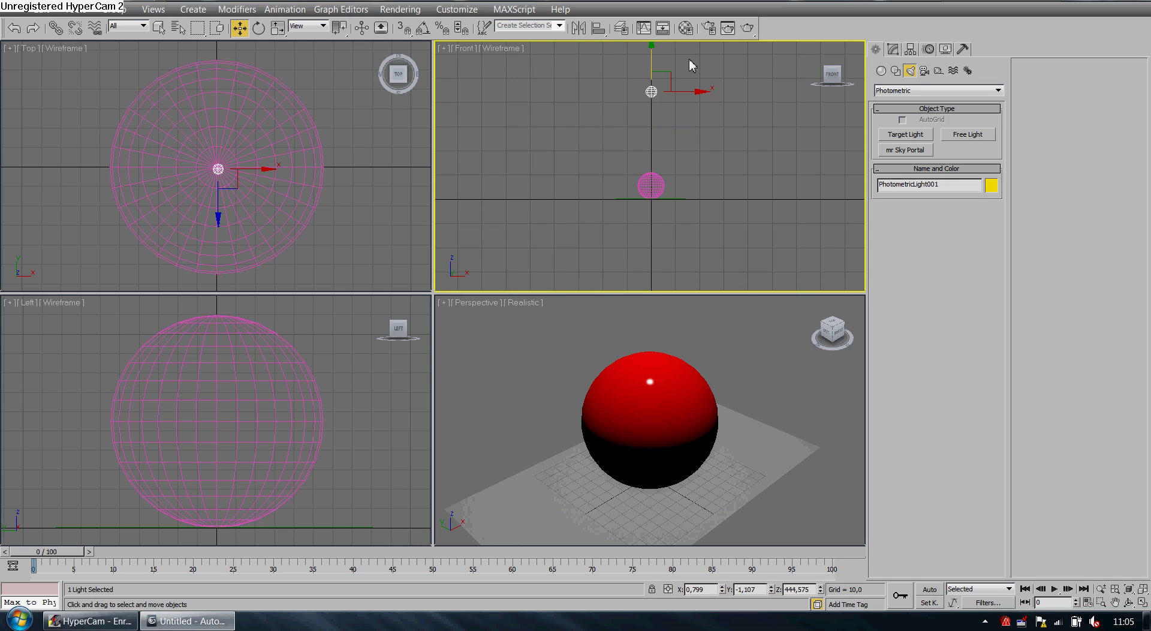
# Scale the sphere down uniformly
pyautogui.click(278, 27)
pyautogui.click(644, 405)
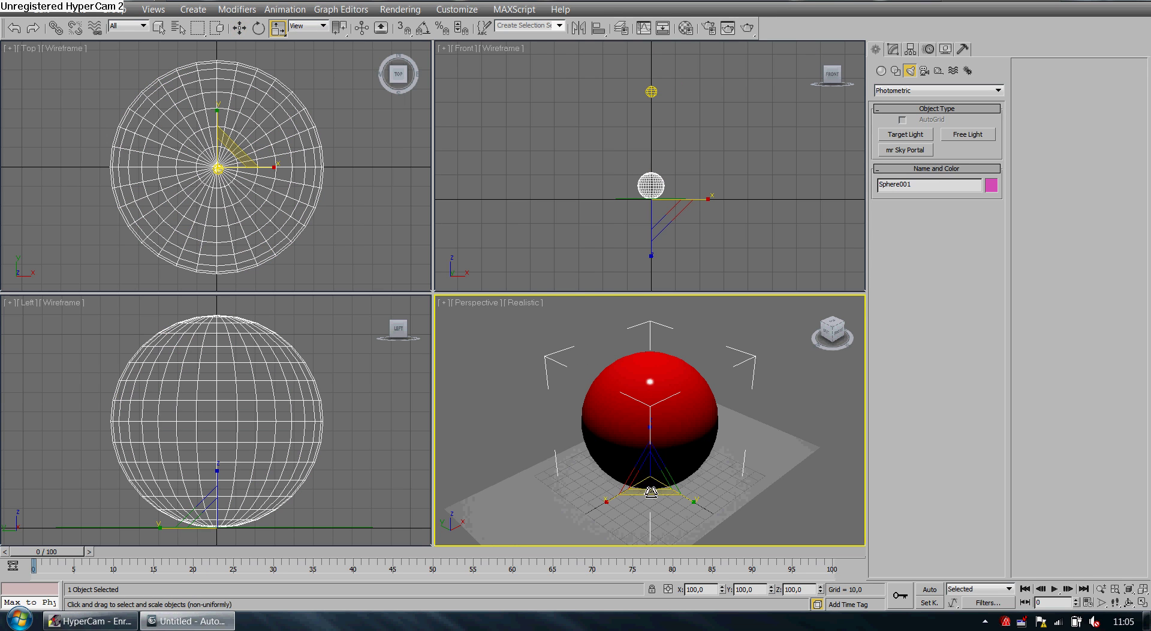
pyautogui.moveTo(652, 477); pyautogui.dragTo(659, 543)
pyautogui.click(751, 516)
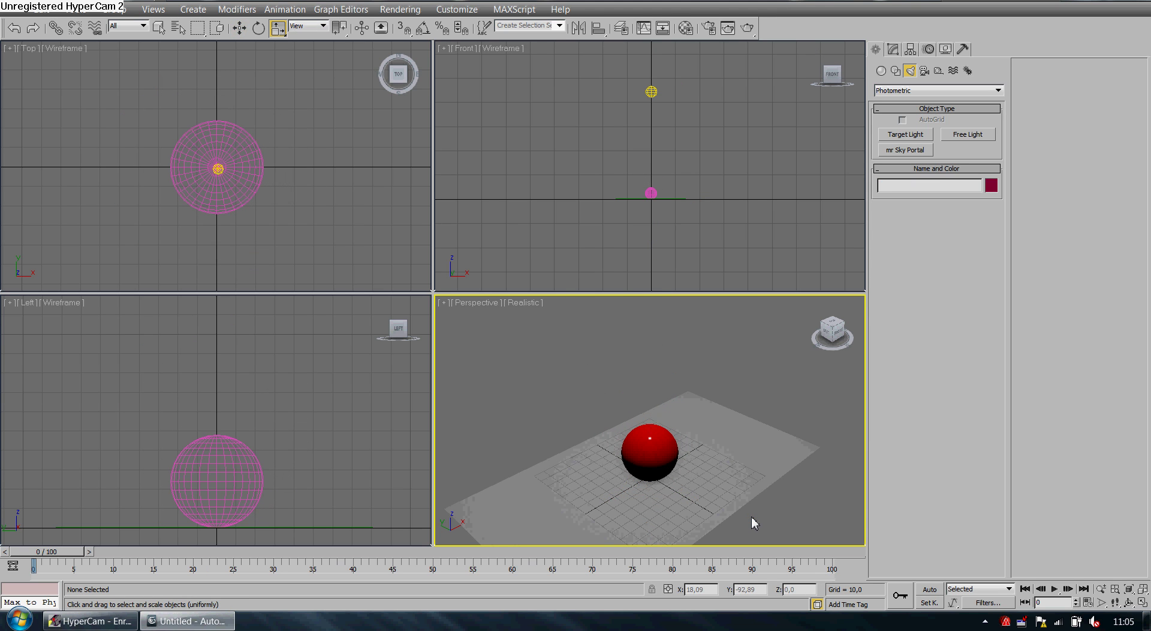
# Switch on ray-traced shadows for PhotometricLight001 and reframe the perspective view
pyautogui.click(653, 91)
pyautogui.click(893, 51)
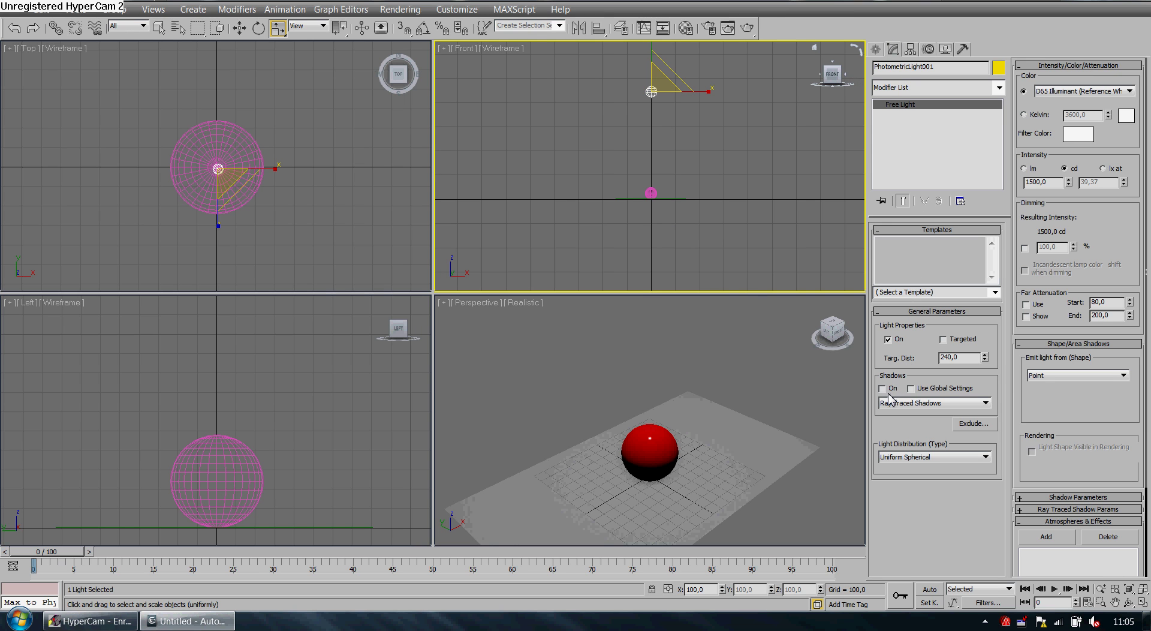
pyautogui.click(882, 389)
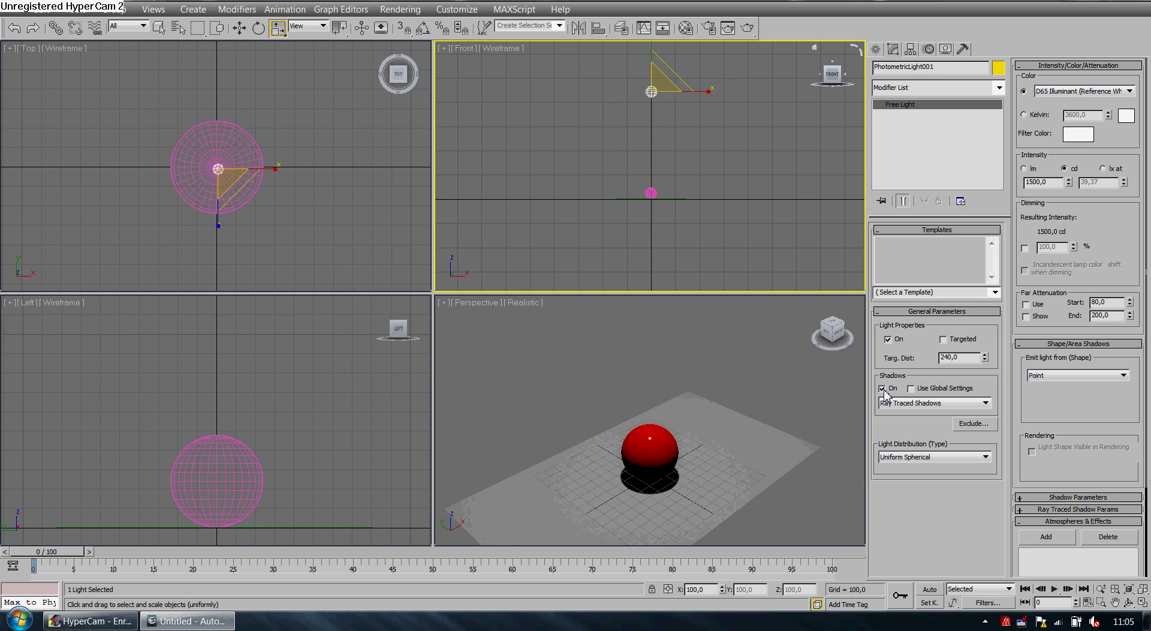
pyautogui.click(894, 404)
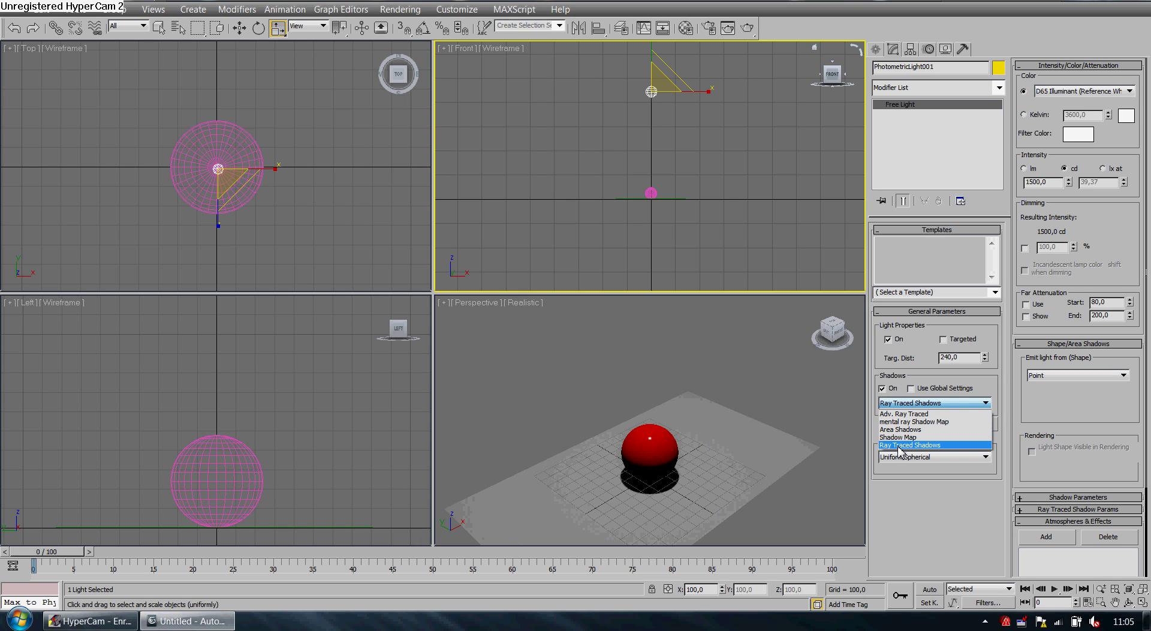
pyautogui.click(746, 403)
pyautogui.moveTo(745, 403); pyautogui.dragTo(748, 326, button='middle')
pyautogui.scroll(2, 748, 324)
pyautogui.scroll(2, 748, 329)
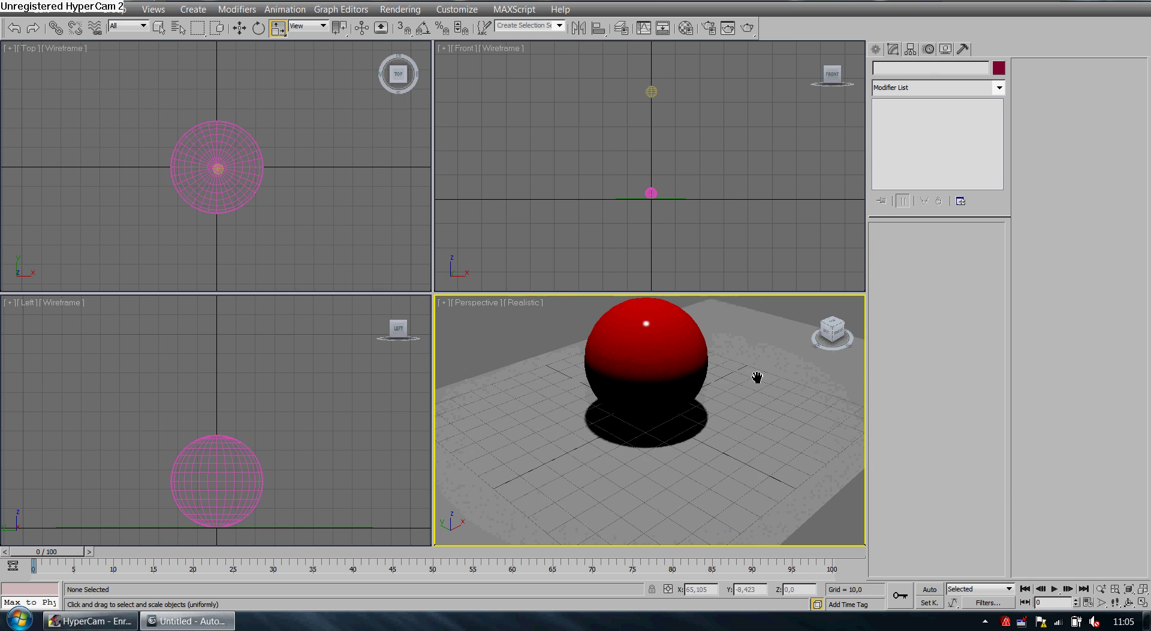
pyautogui.moveTo(756, 376); pyautogui.dragTo(761, 393, button='middle')
# Render the perspective view with mental ray, close the frame window, and select the light
pyautogui.click(748, 28)
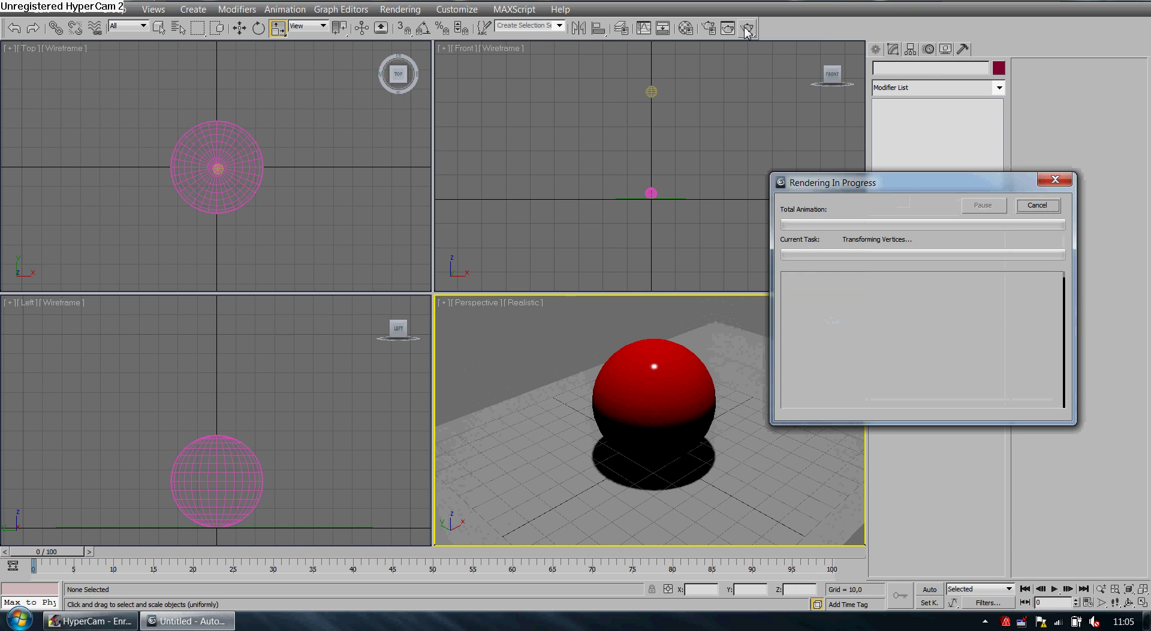
pyautogui.moveTo(749, 384); pyautogui.dragTo(749, 329, button='middle')
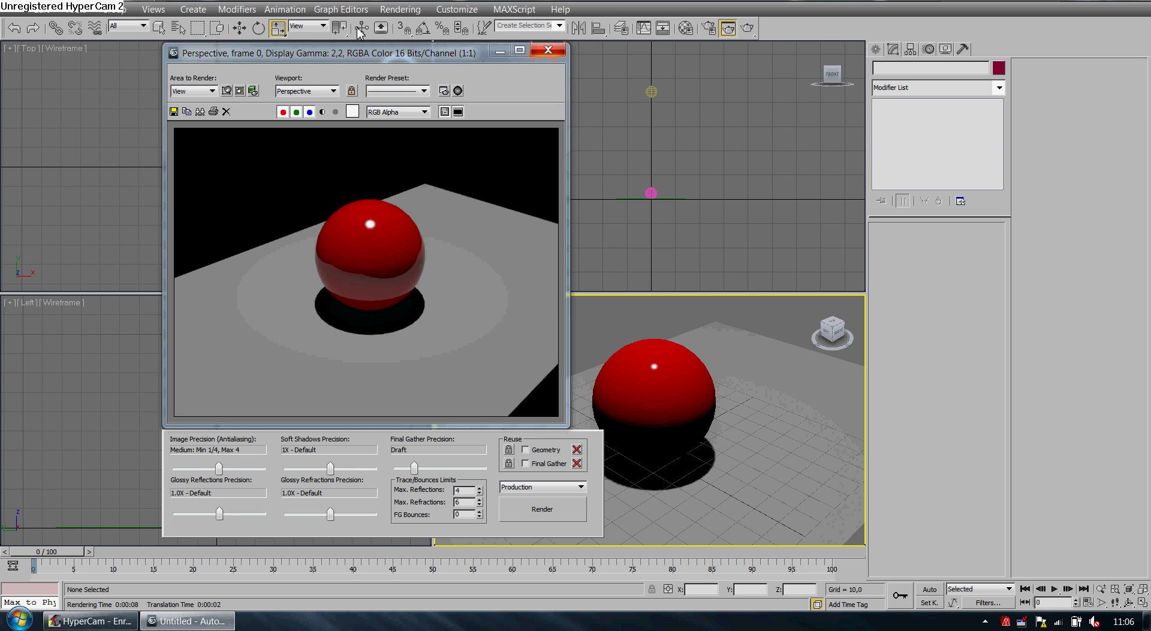
pyautogui.click(549, 51)
pyautogui.click(651, 92)
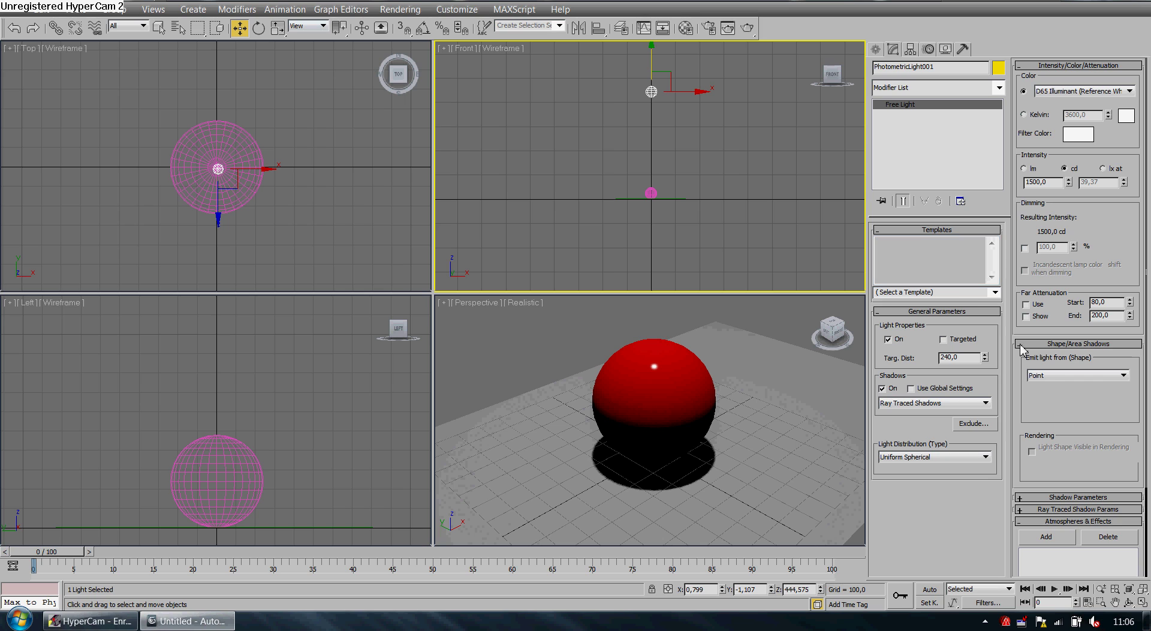
# Set PhotometricLight001 to emit from a Disc shape with radius about 210.32
pyautogui.click(1057, 378)
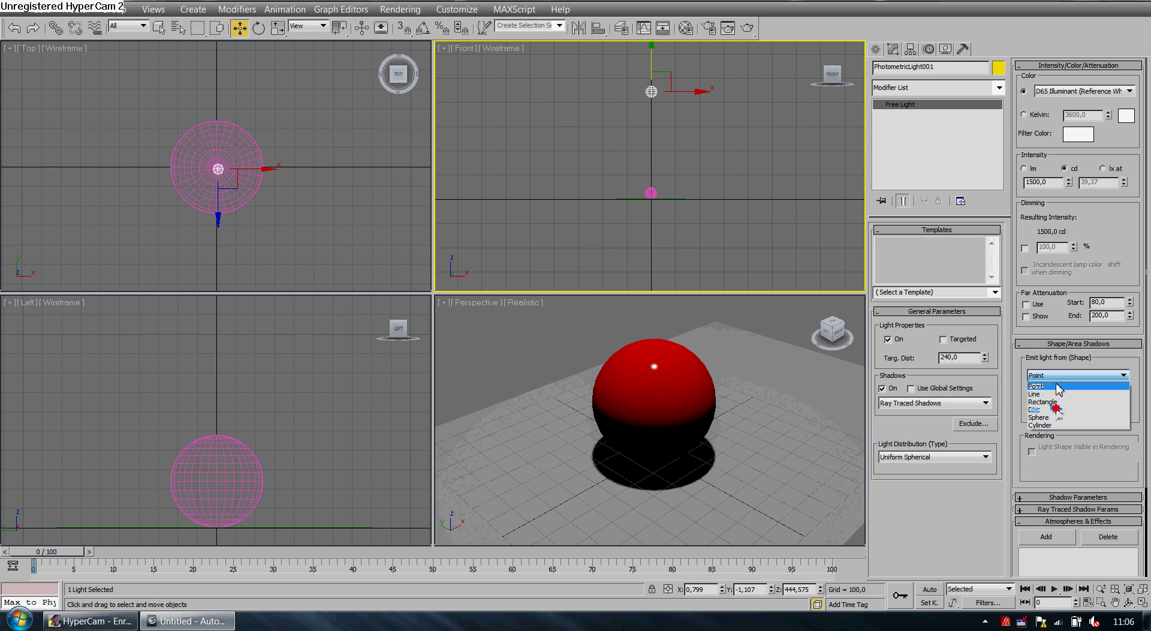
pyautogui.click(1055, 410)
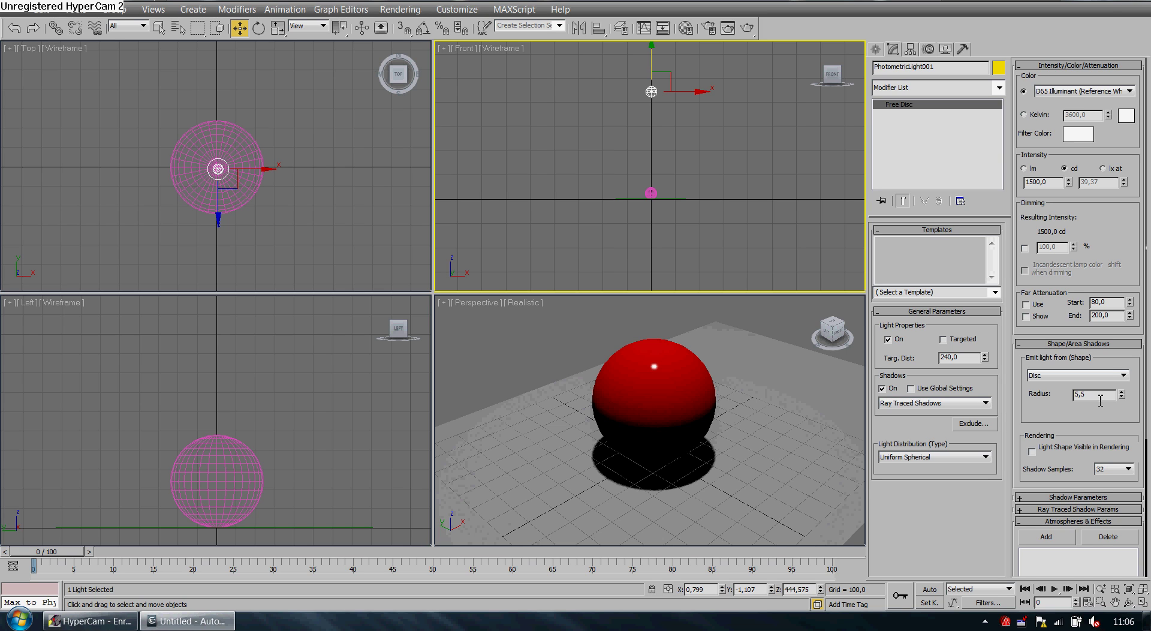
pyautogui.moveTo(1121, 396)
pyautogui.mouseDown()
pyautogui.moveTo(1121, 243)
pyautogui.moveTo(1056, 85)
pyautogui.moveTo(1041, 285)
pyautogui.moveTo(1047, 88)
pyautogui.mouseUp()
pyautogui.click(662, 314)
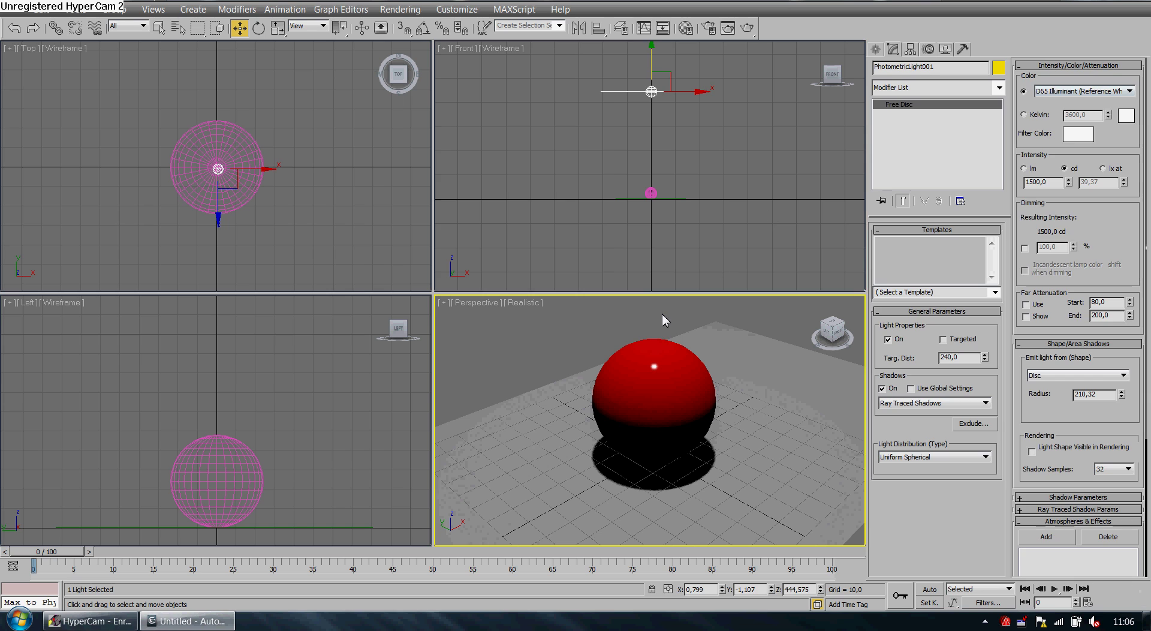
pyautogui.click(749, 33)
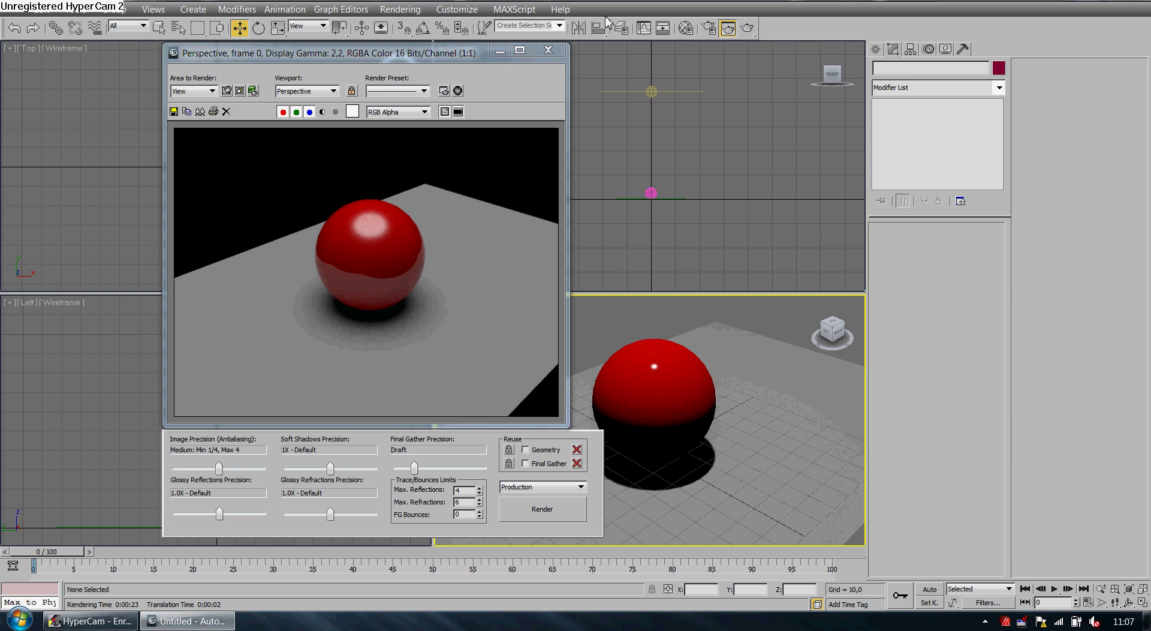
pyautogui.click(548, 49)
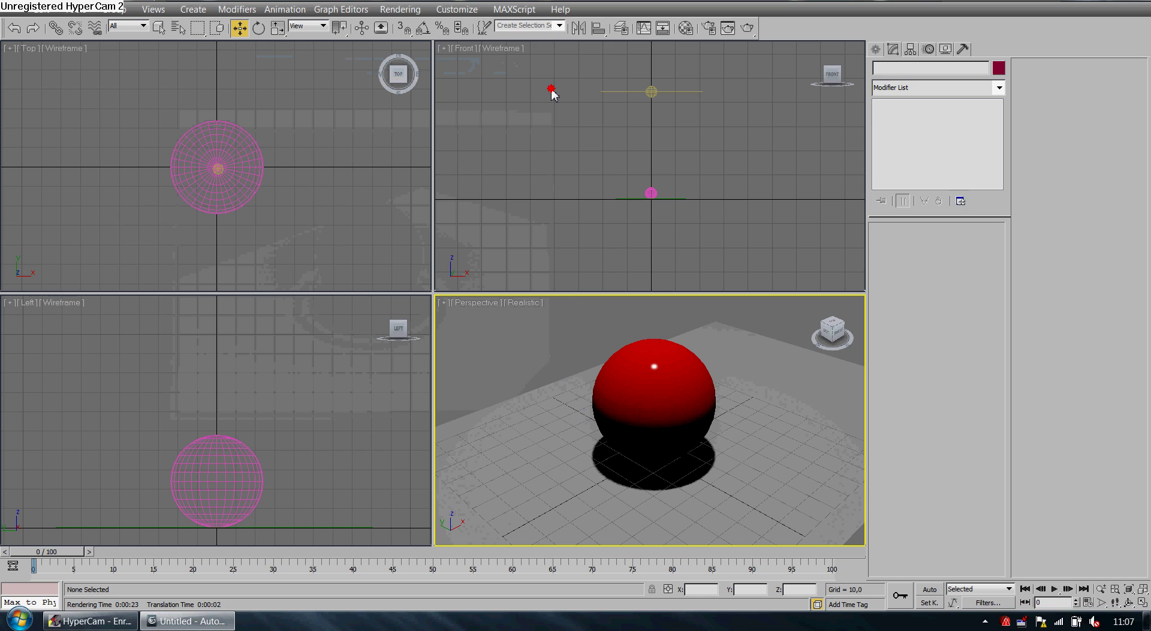
pyautogui.click(552, 88)
# Choose a Bitmap map for the Environment Map slot
pyautogui.press('8')
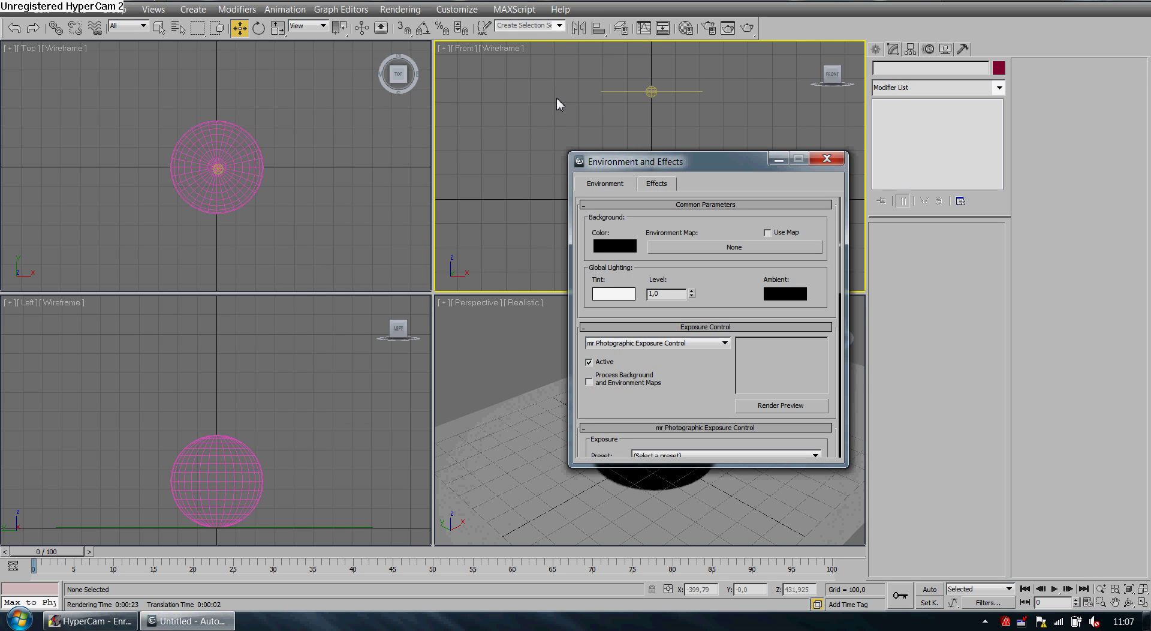
pyautogui.click(706, 252)
pyautogui.click(450, 99)
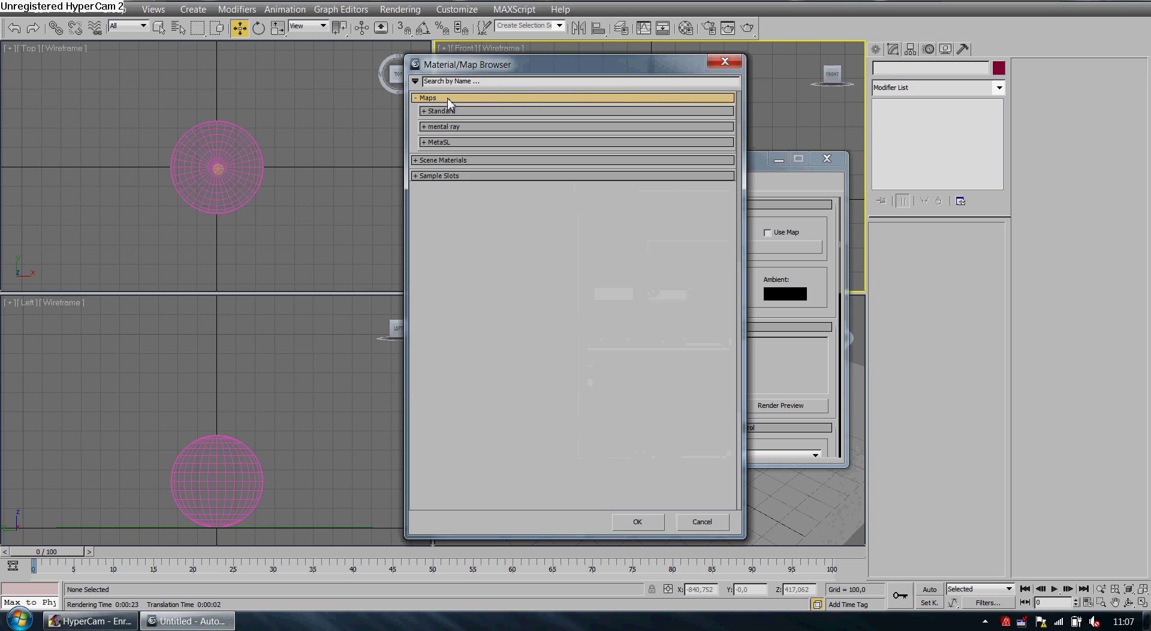
pyautogui.click(450, 113)
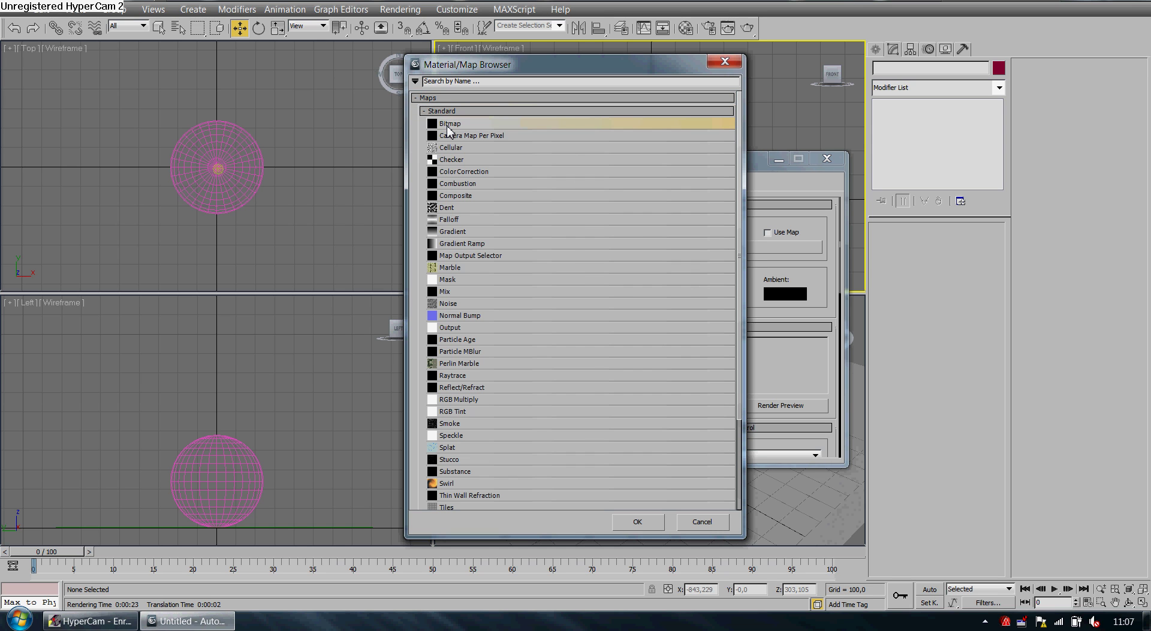
pyautogui.click(637, 522)
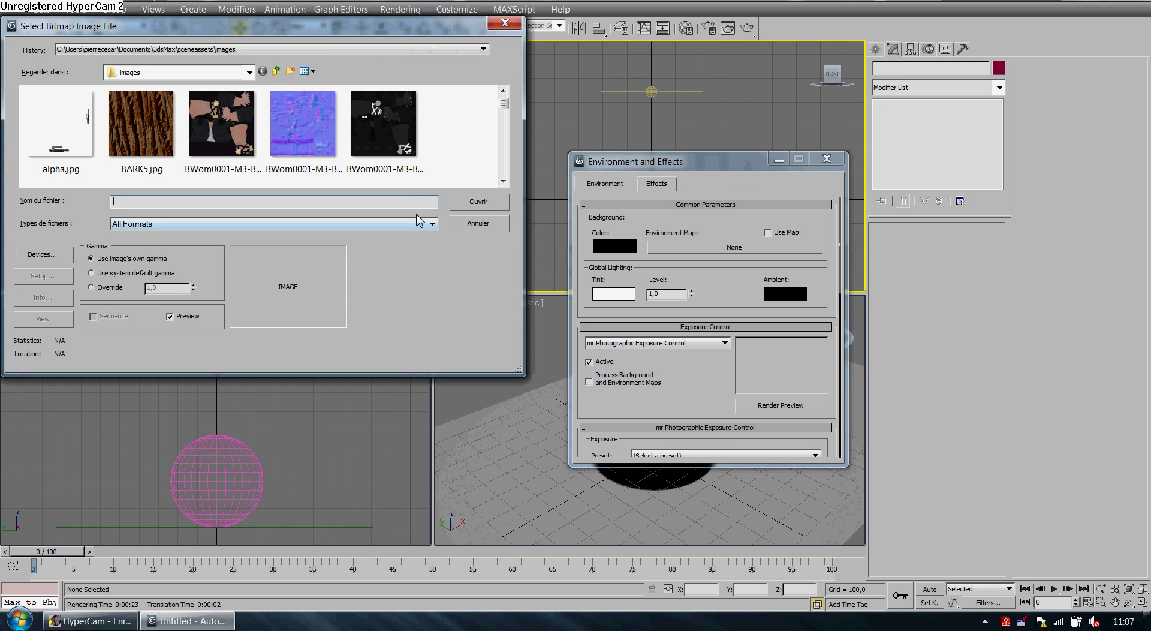
# Load studio008.hdr from the HDR DEVIANTART folder and confirm the HDRI Load Settings
pyautogui.click(298, 53)
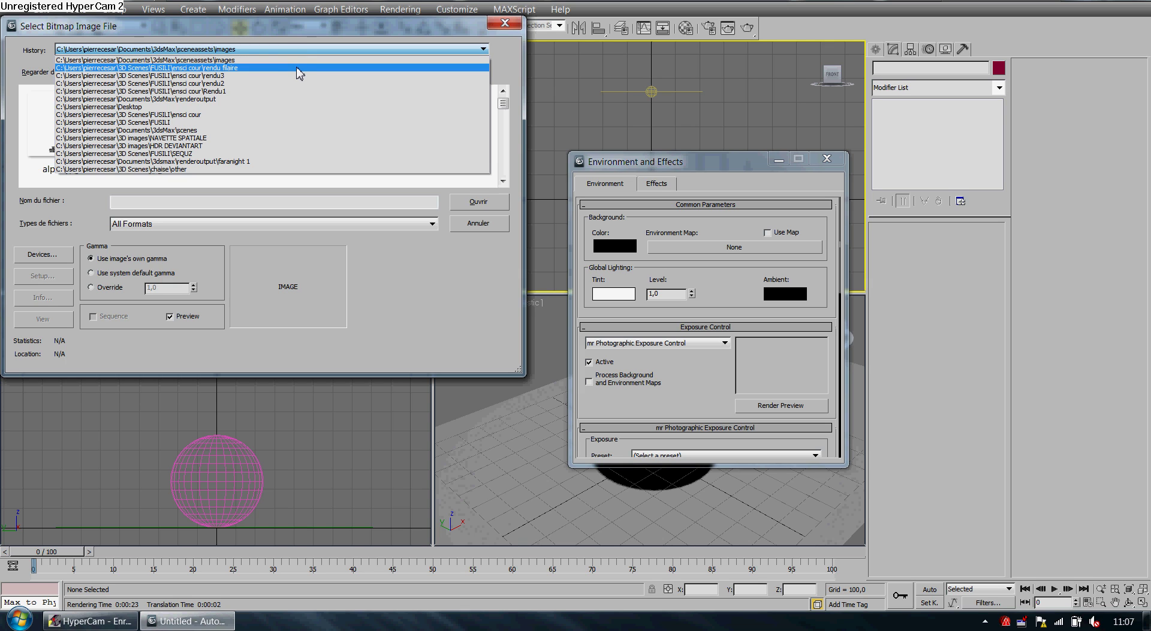
pyautogui.click(292, 146)
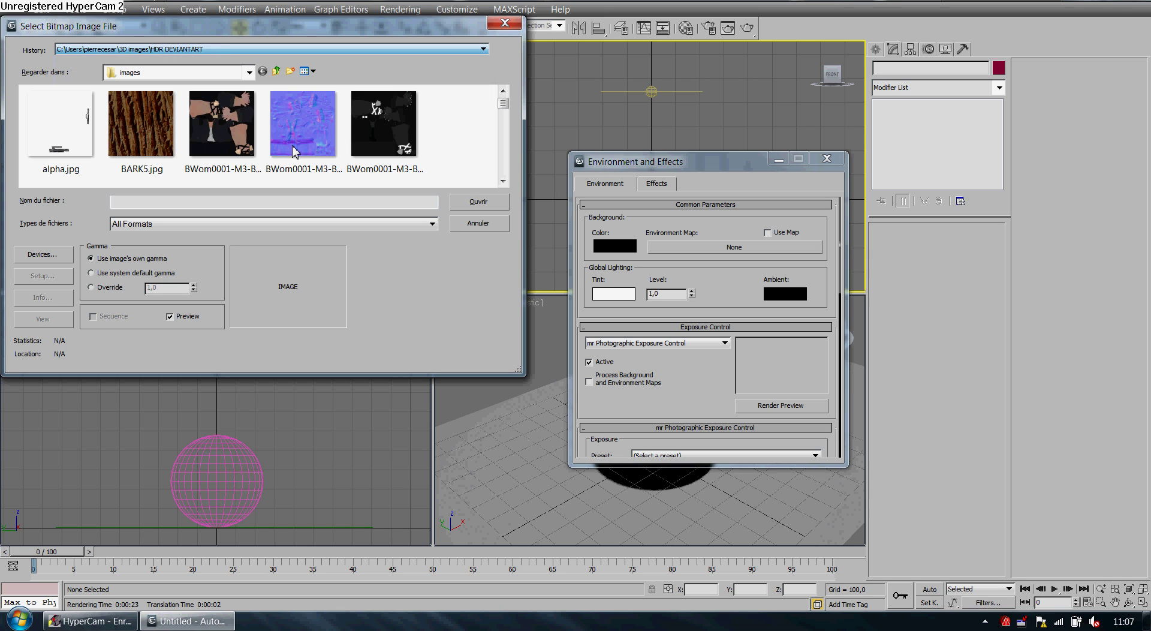
pyautogui.click(499, 124)
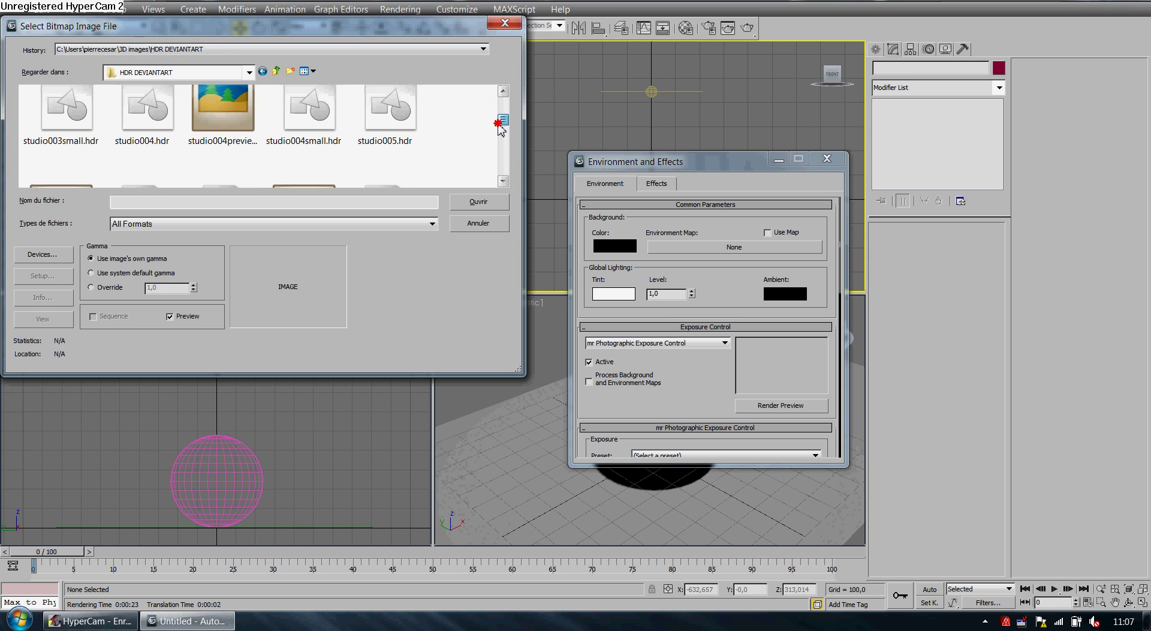
pyautogui.moveTo(499, 124); pyautogui.dragTo(475, 142)
pyautogui.click(247, 113)
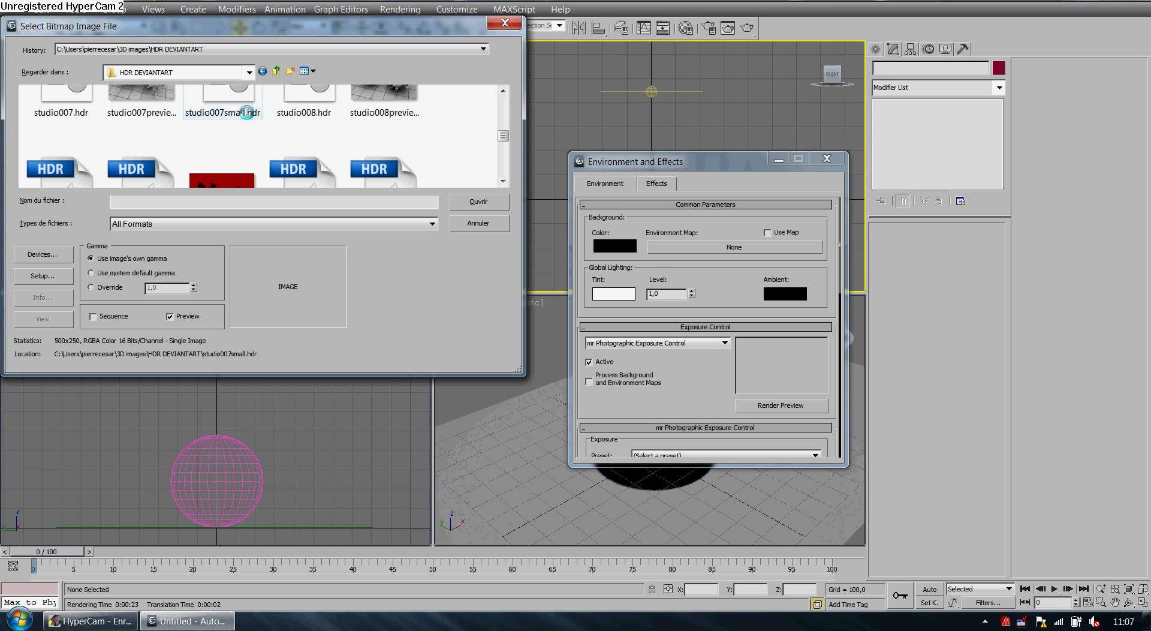
pyautogui.click(304, 113)
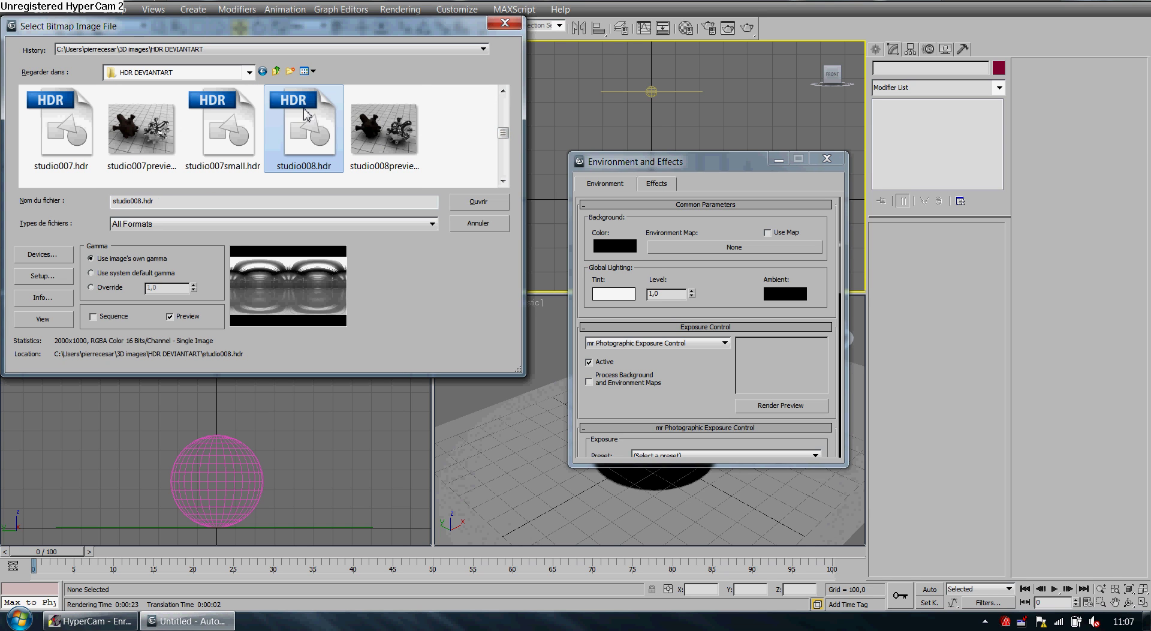
pyautogui.click(465, 207)
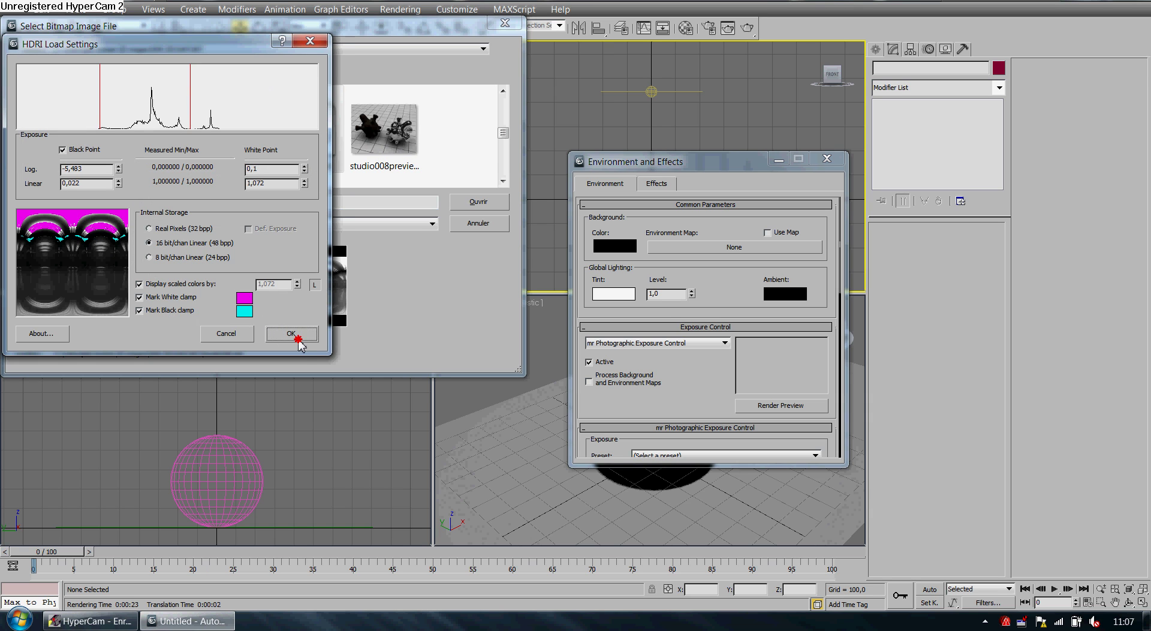
pyautogui.click(300, 334)
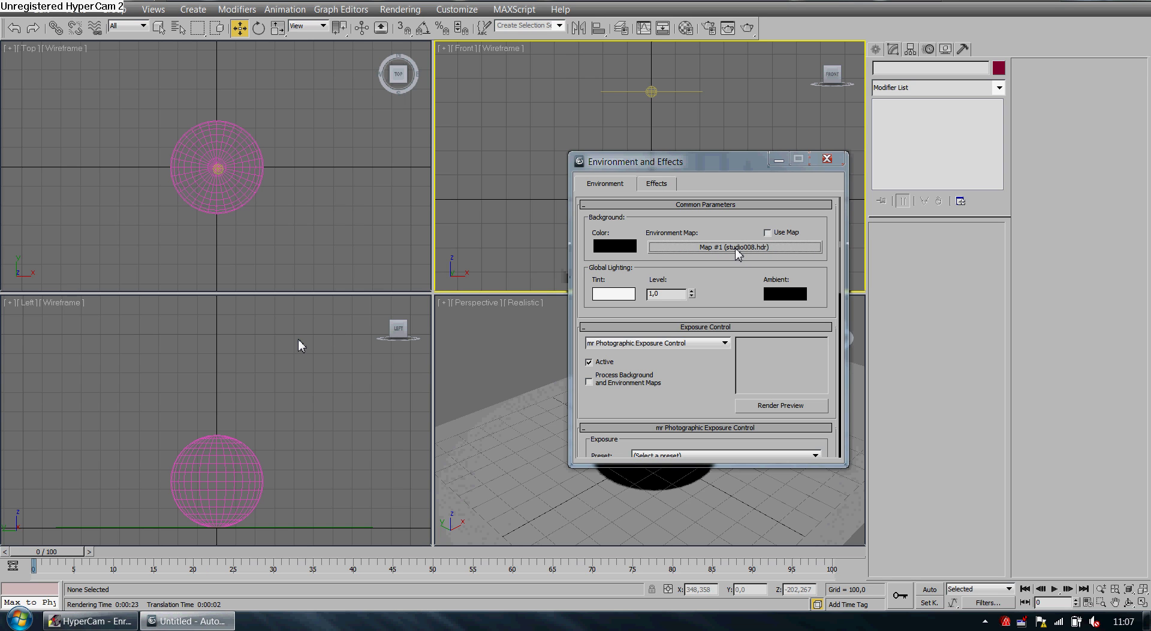
# Add the studio008.hdr environment map to the Slate Material Editor as an instance
pyautogui.click(685, 30)
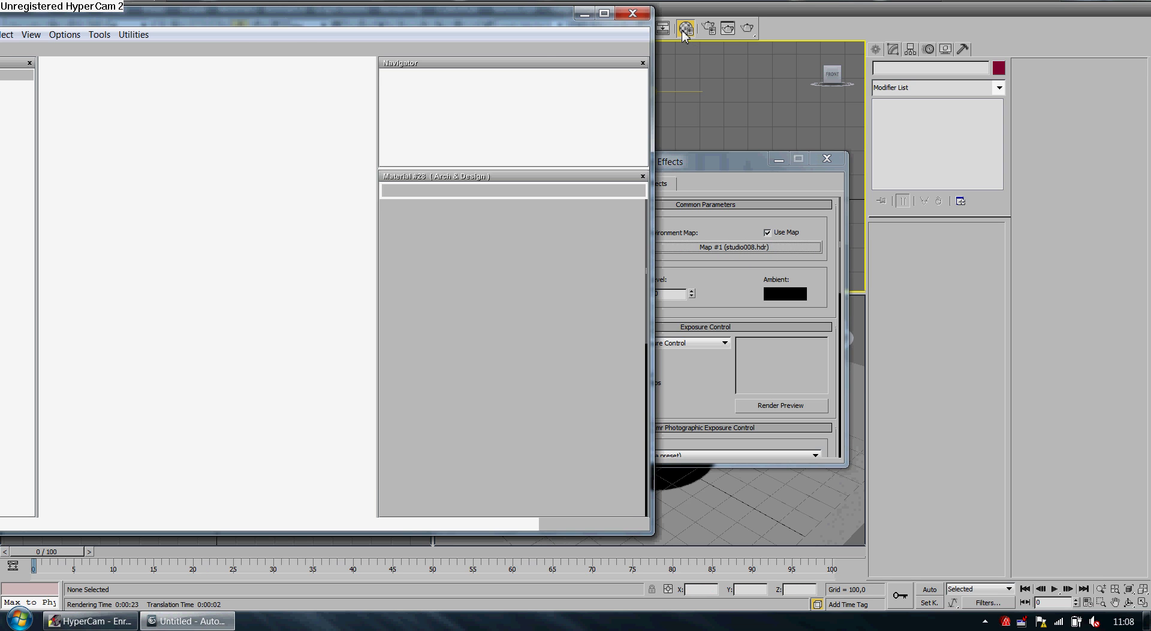
pyautogui.click(720, 246)
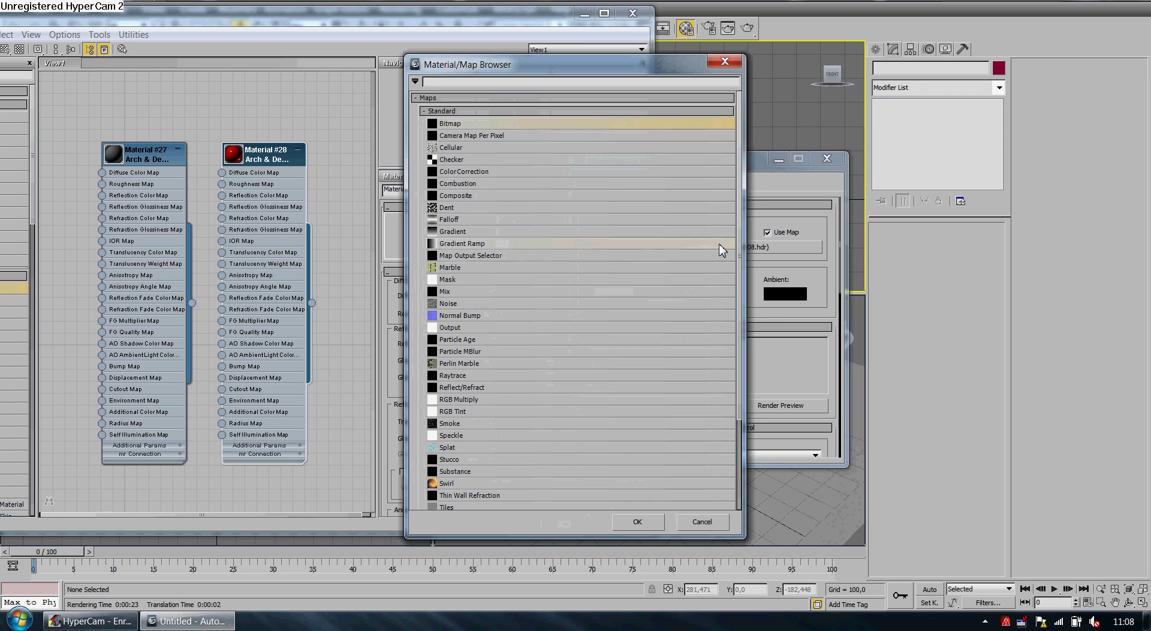
pyautogui.press('Escape')
pyautogui.click(741, 247)
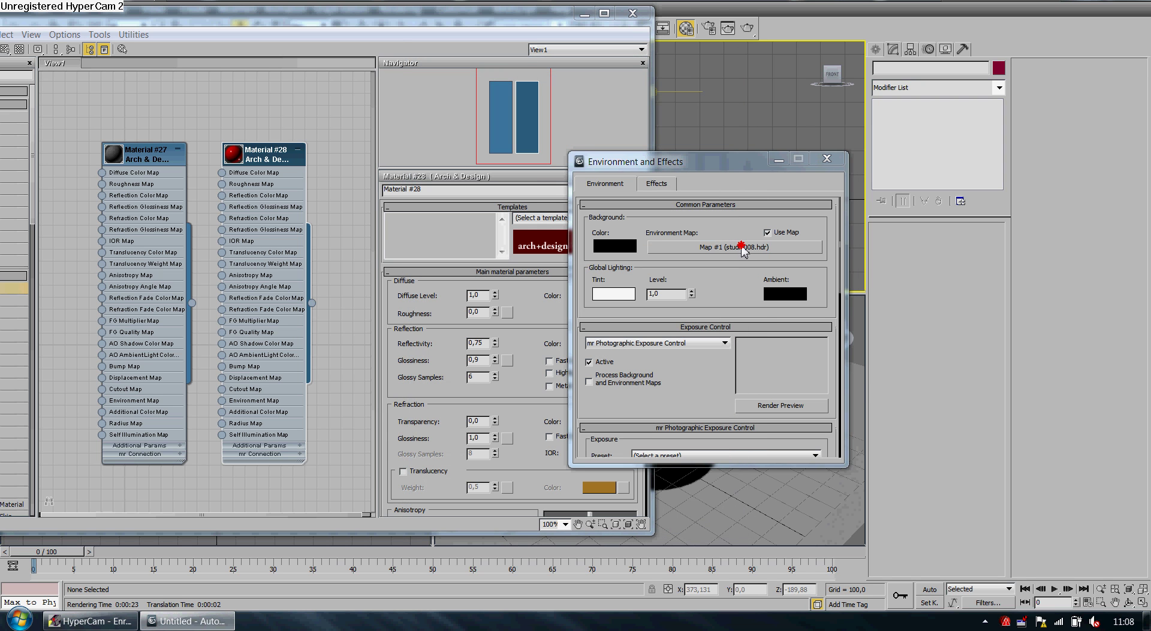
pyautogui.click(327, 106)
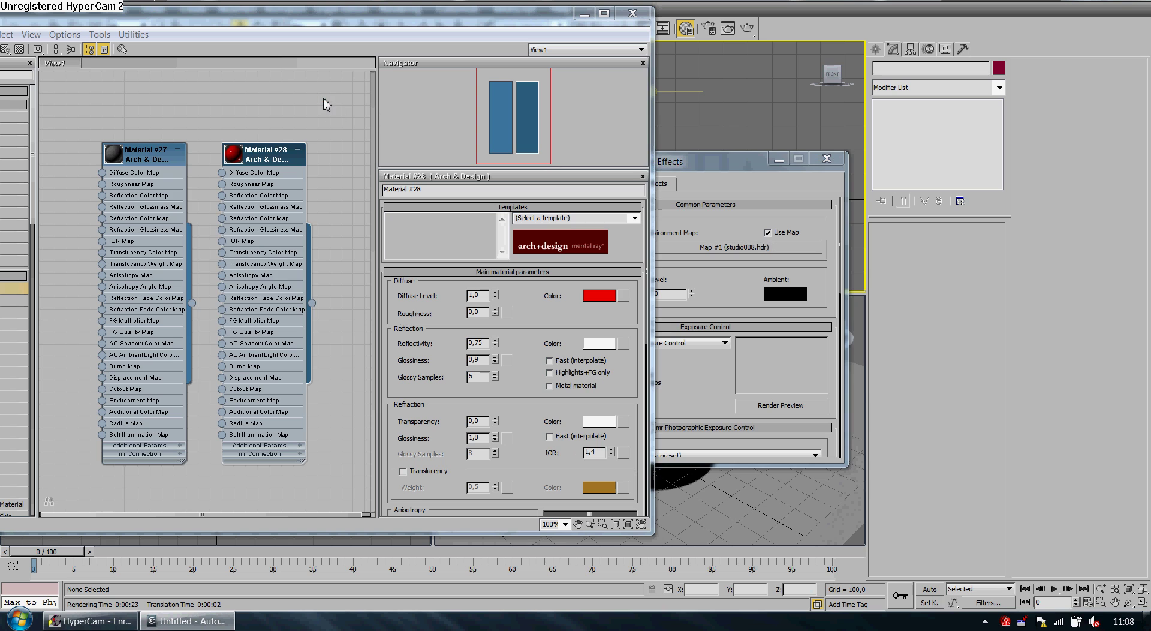
pyautogui.click(232, 318)
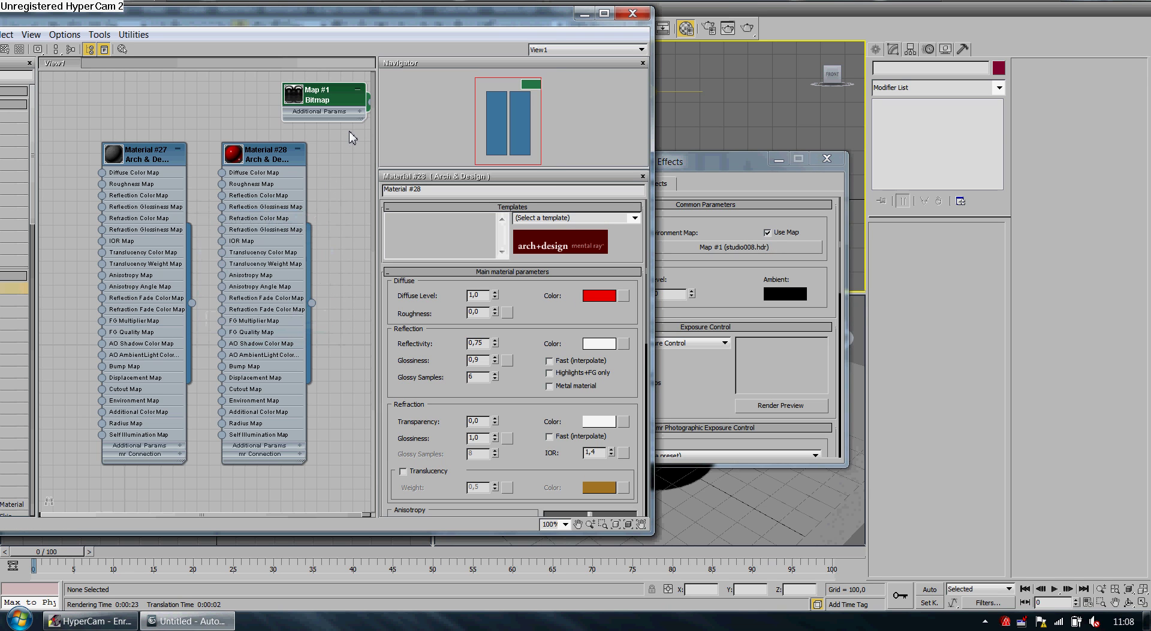
# Set Map #1's mapping to Spherical Environment and close the editor and Environment window
pyautogui.doubleClick(336, 102)
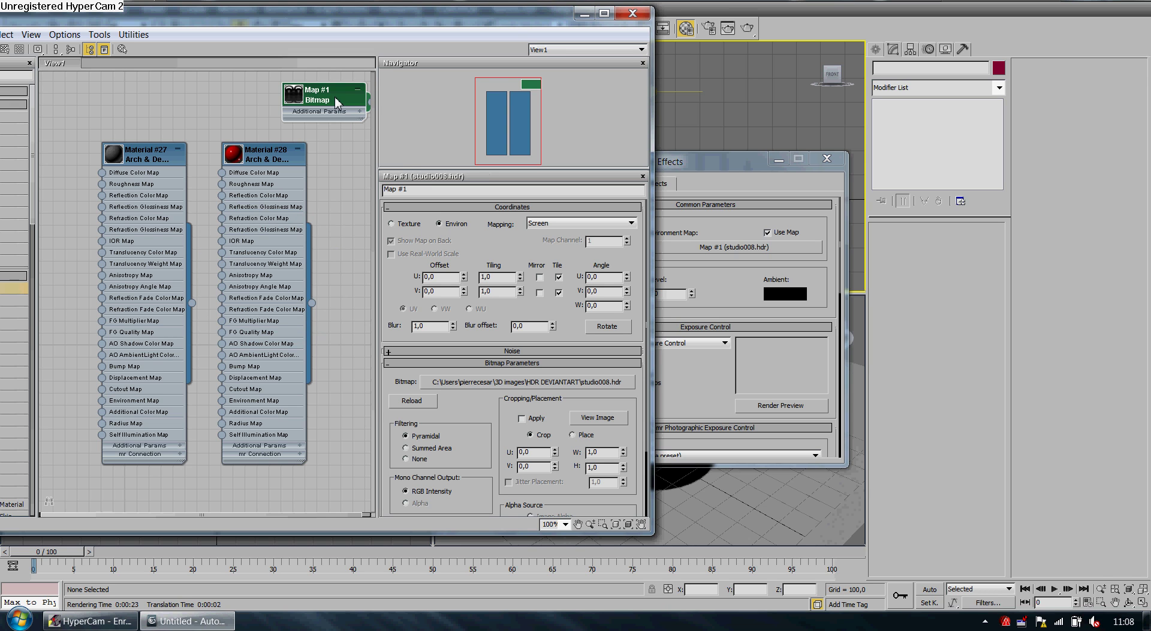
pyautogui.click(539, 225)
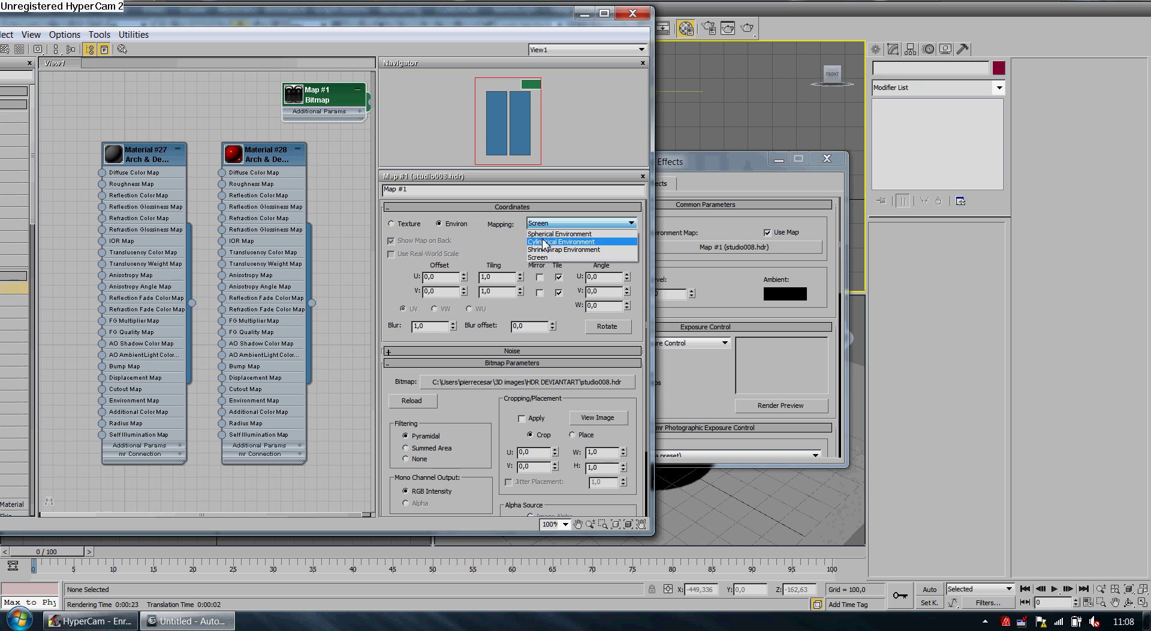
pyautogui.click(552, 234)
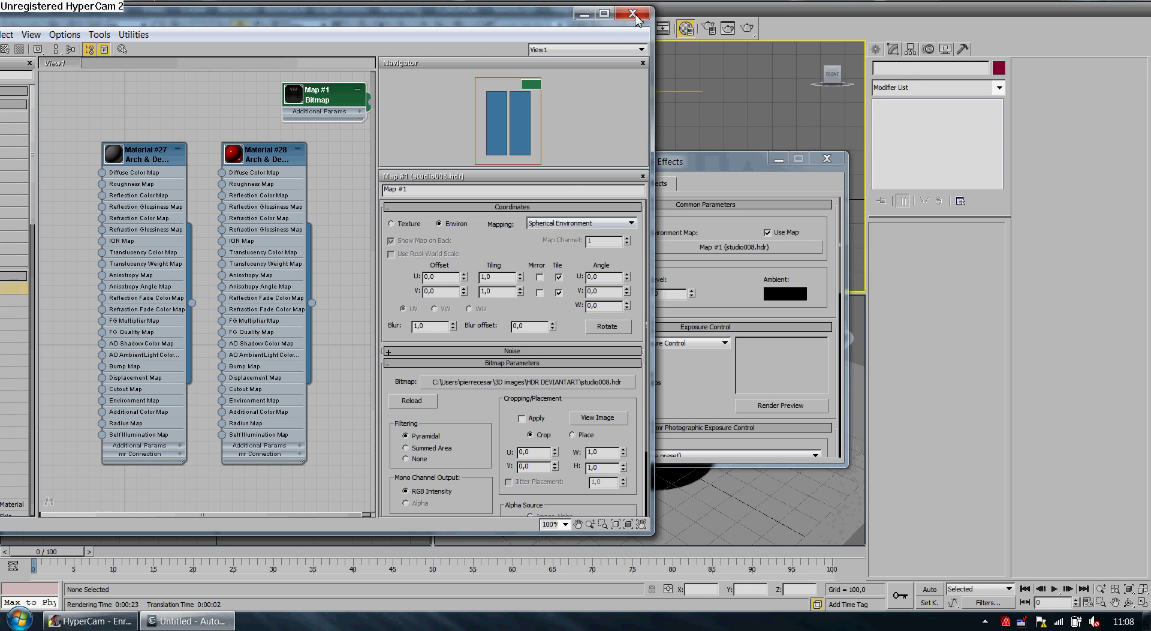
pyautogui.click(637, 19)
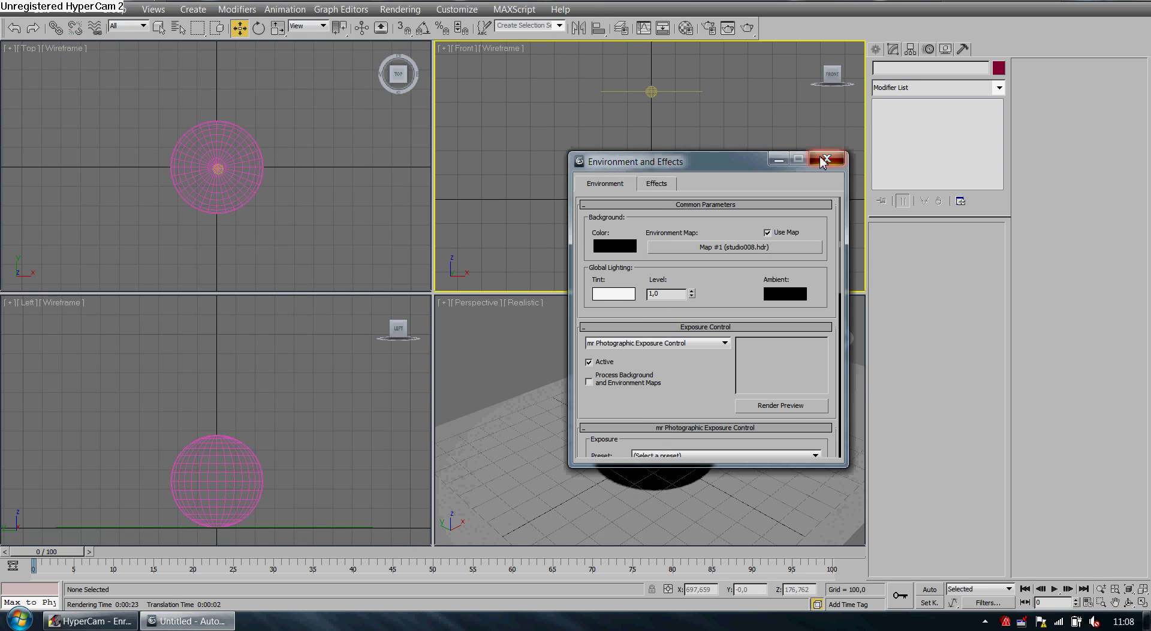
pyautogui.click(824, 159)
pyautogui.click(758, 298)
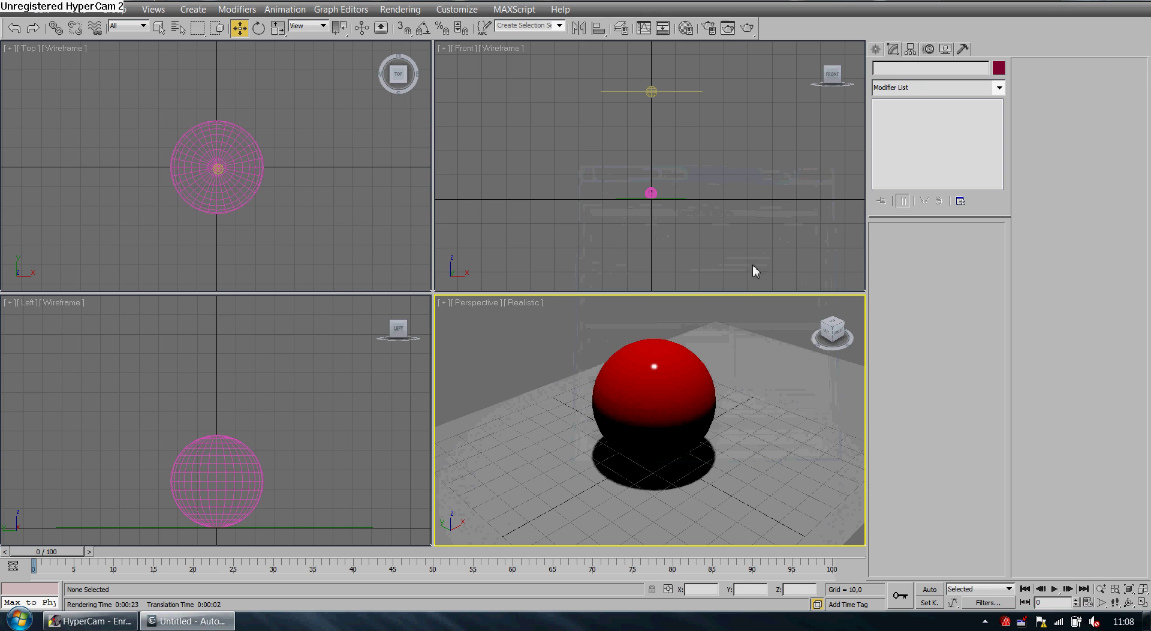
# Render a test image of the red sphere, then reopen Map #1's bitmap settings
pyautogui.click(747, 30)
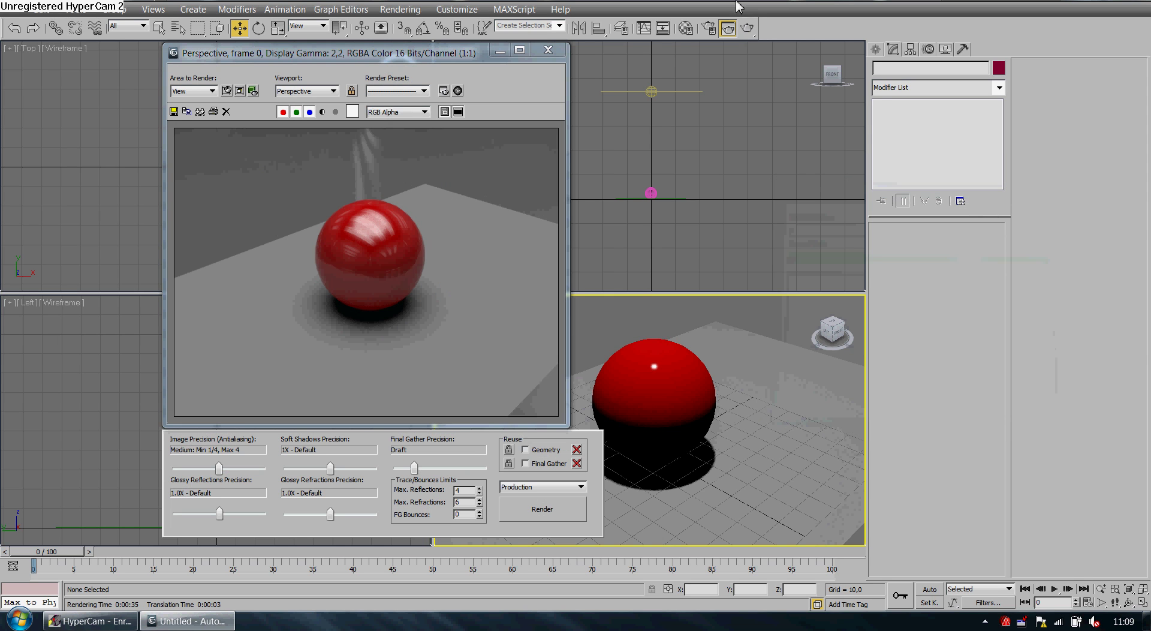
pyautogui.click(686, 28)
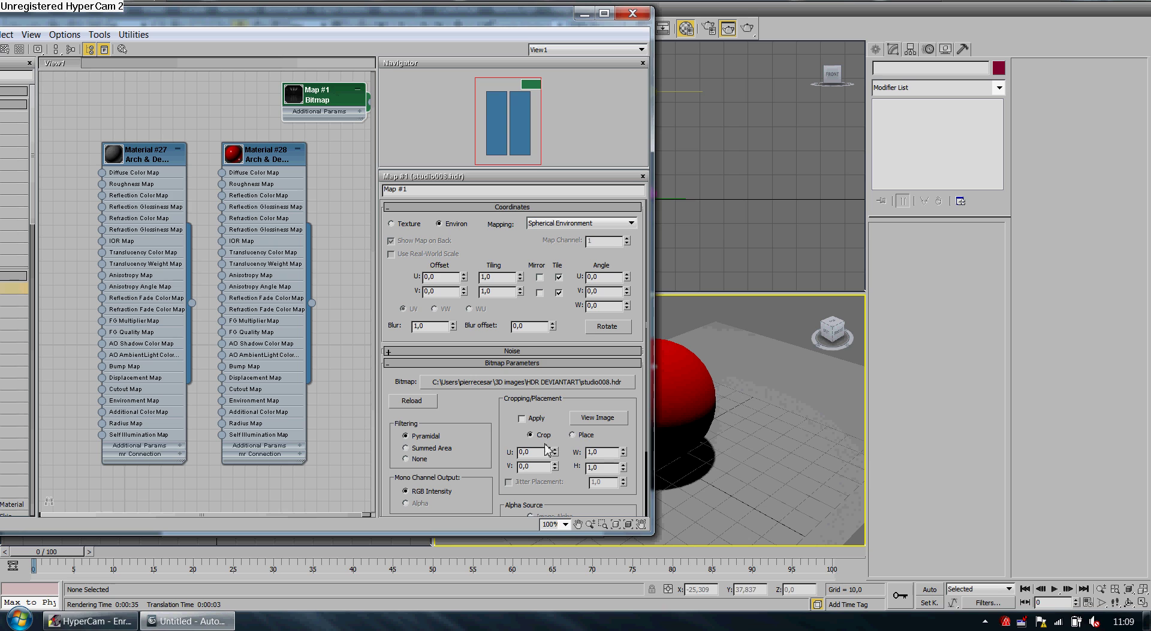
# Raise Map #1's Output RGB Level to about 2.39 and re-render the scene
pyautogui.moveTo(505, 493); pyautogui.dragTo(507, 410)
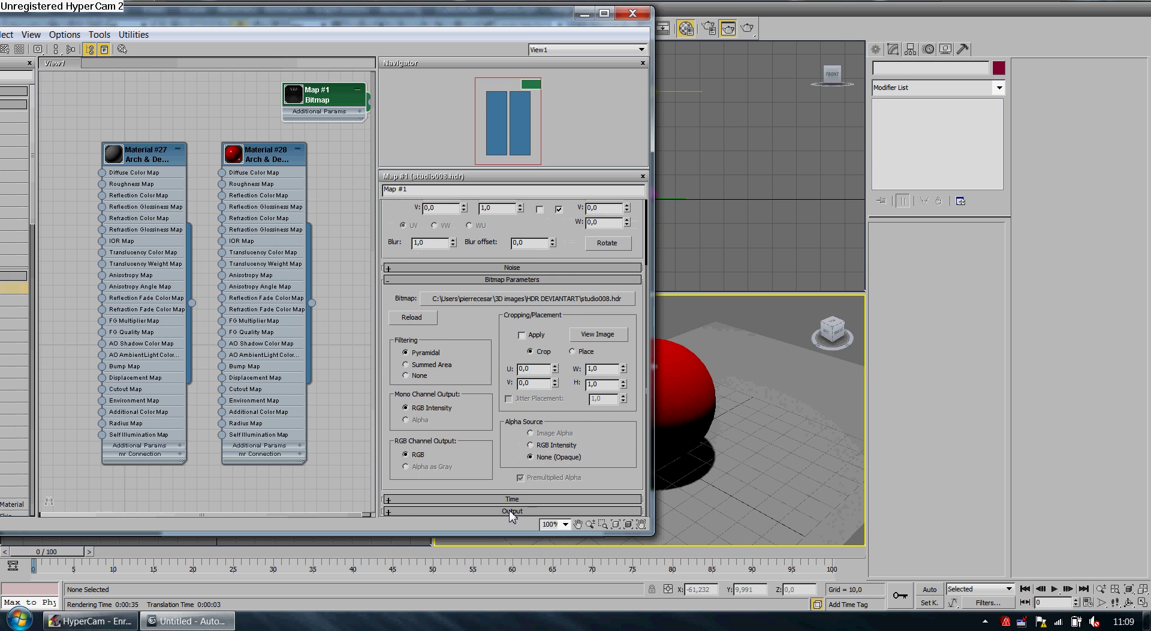
pyautogui.click(511, 511)
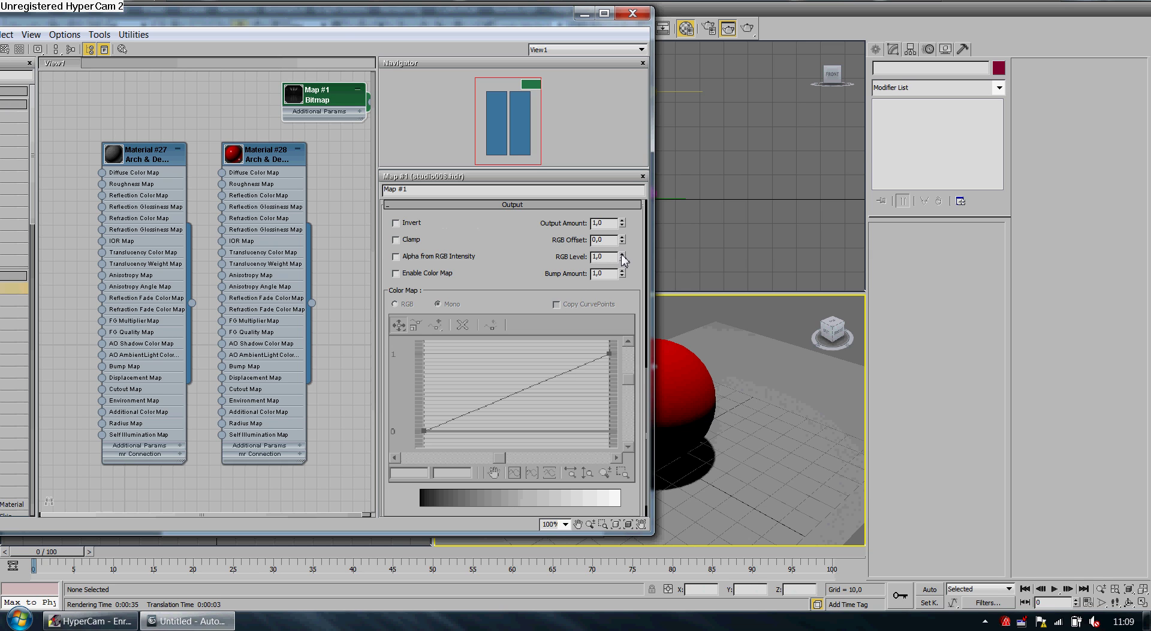
pyautogui.moveTo(621, 257); pyautogui.dragTo(626, 214)
pyautogui.moveTo(622, 257); pyautogui.dragTo(624, 204)
pyautogui.click(632, 14)
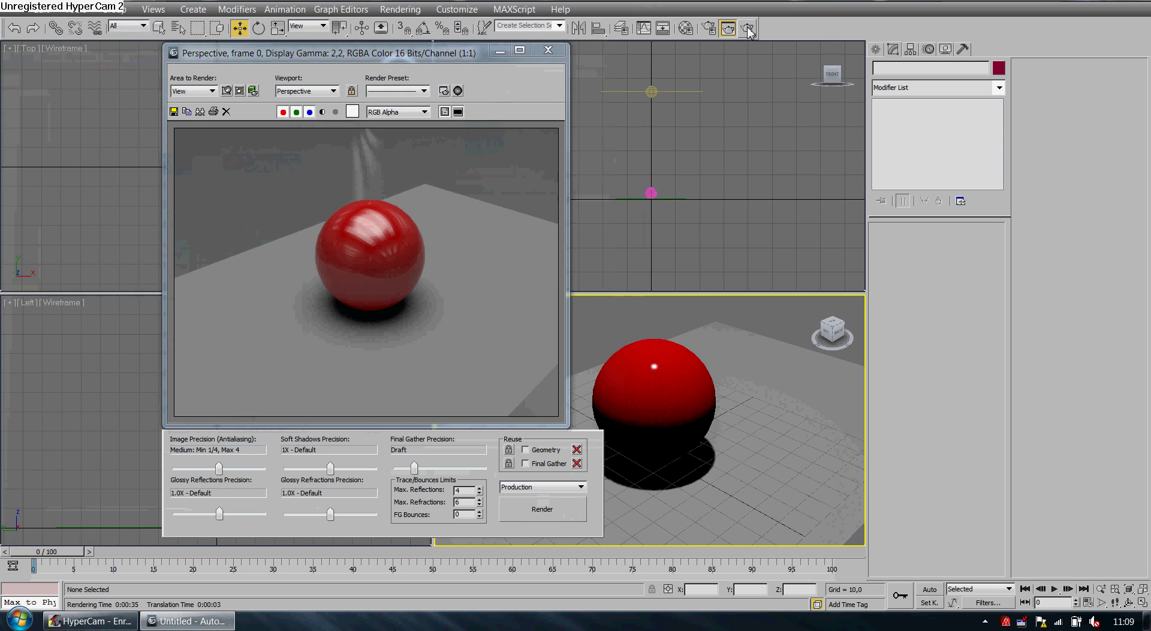
pyautogui.click(749, 30)
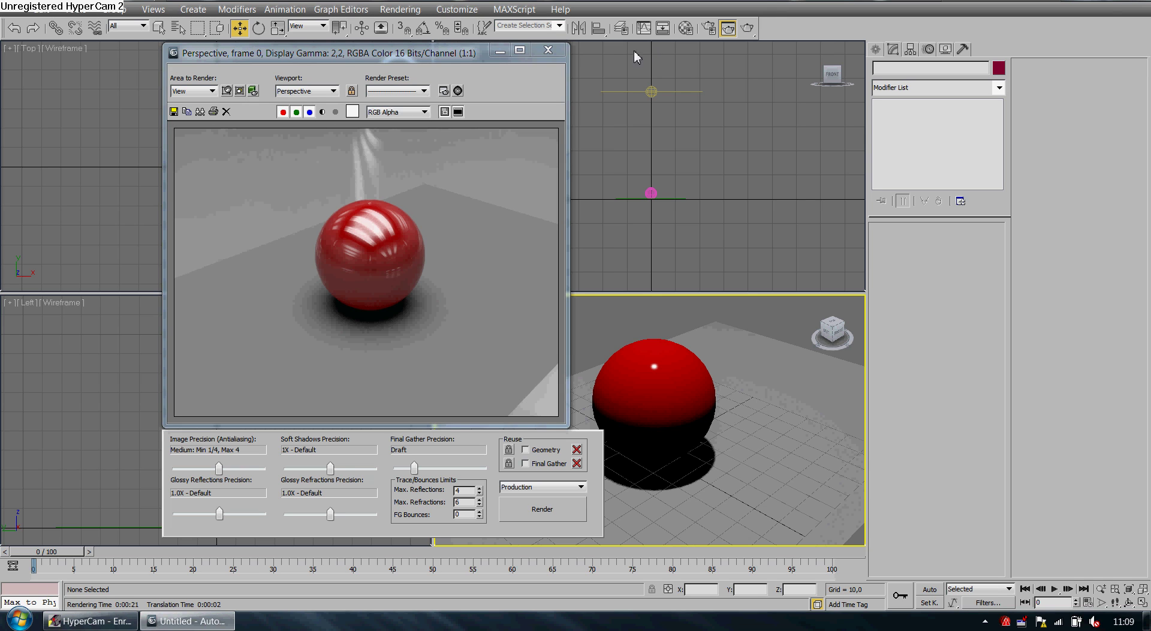
# Lower the Free Disc light toward the sphere and dim it to 40%
pyautogui.click(557, 53)
pyautogui.click(654, 91)
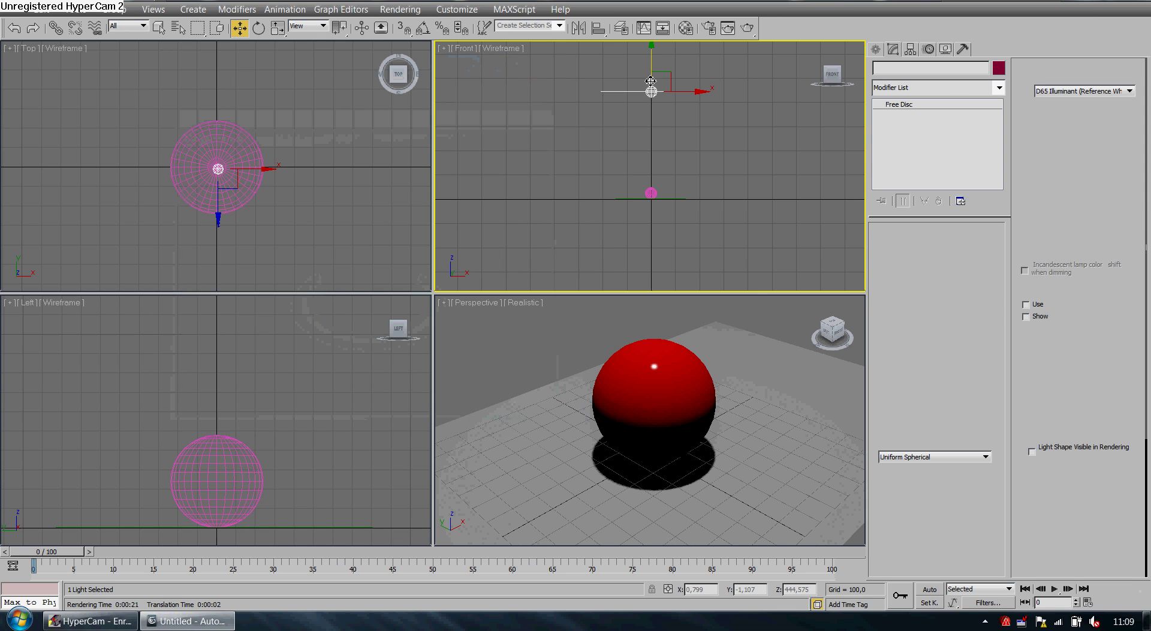
pyautogui.moveTo(651, 63); pyautogui.dragTo(650, 122)
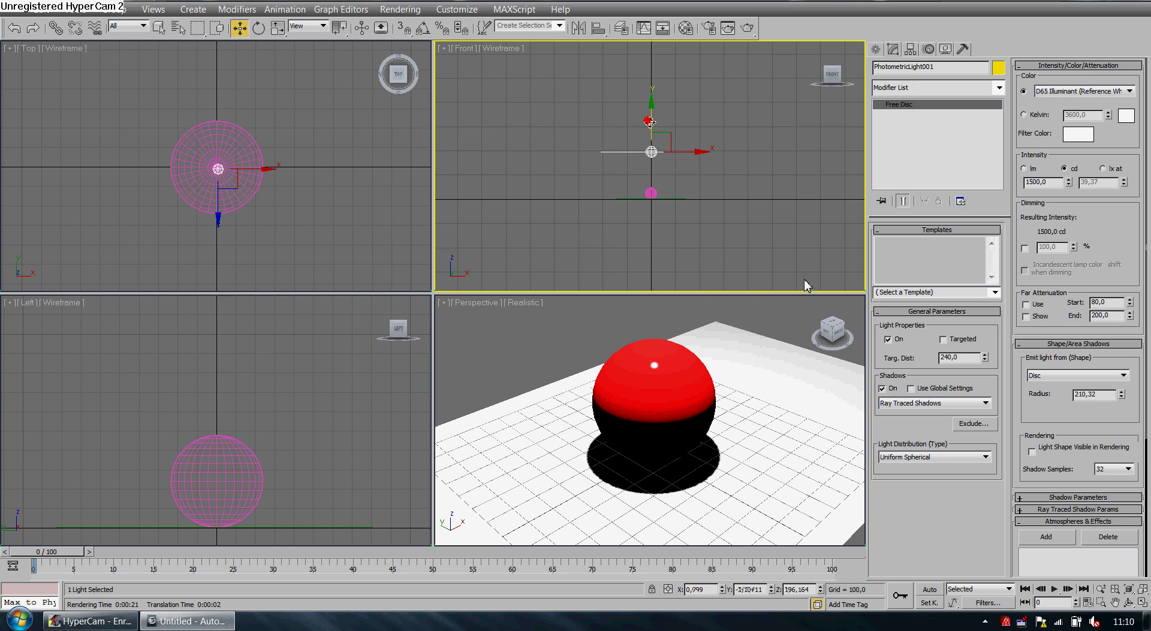
pyautogui.click(1025, 248)
pyautogui.moveTo(1073, 246); pyautogui.dragTo(1074, 285)
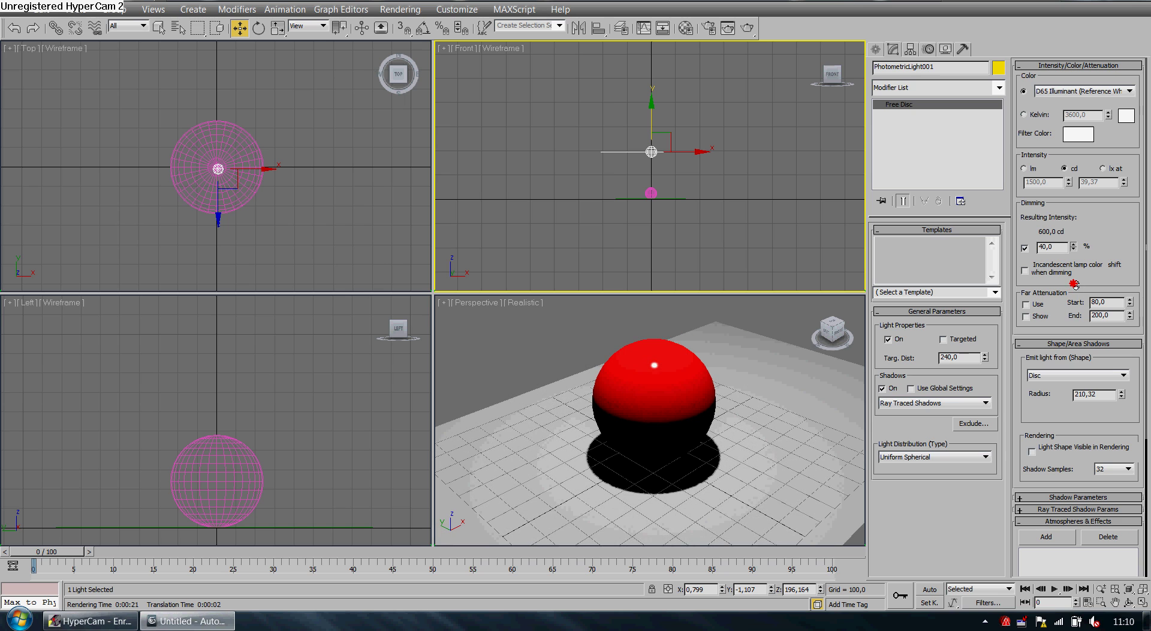
# Render the scene and zoom into the frame to inspect the sphere's reflections
pyautogui.click(754, 307)
pyautogui.click(749, 28)
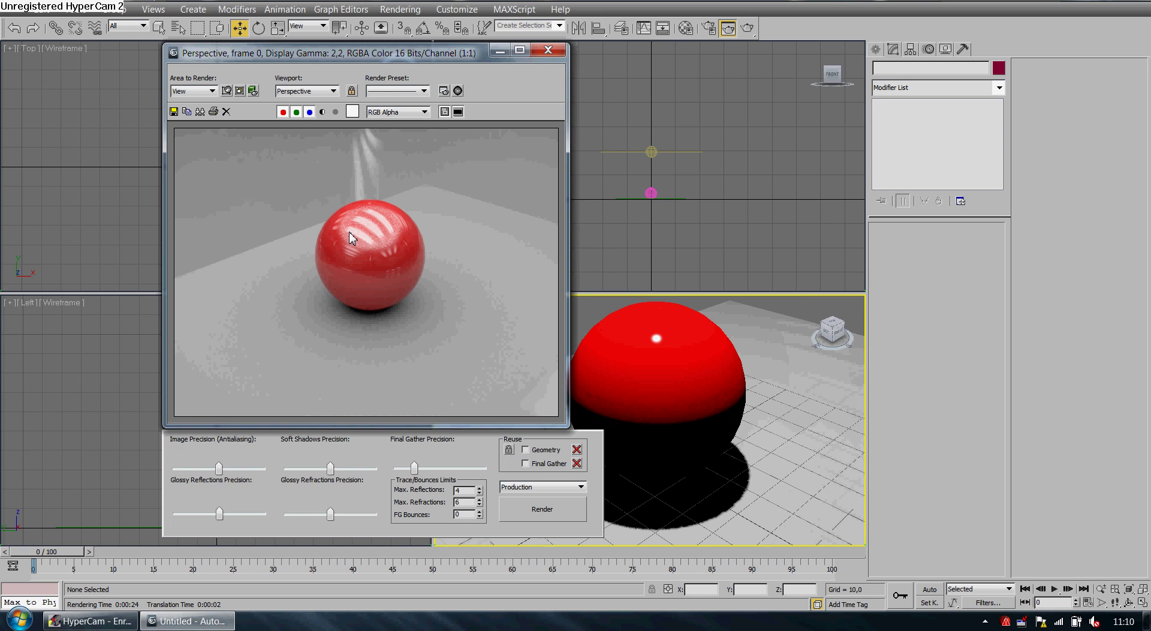
pyautogui.scroll(2, 350, 238)
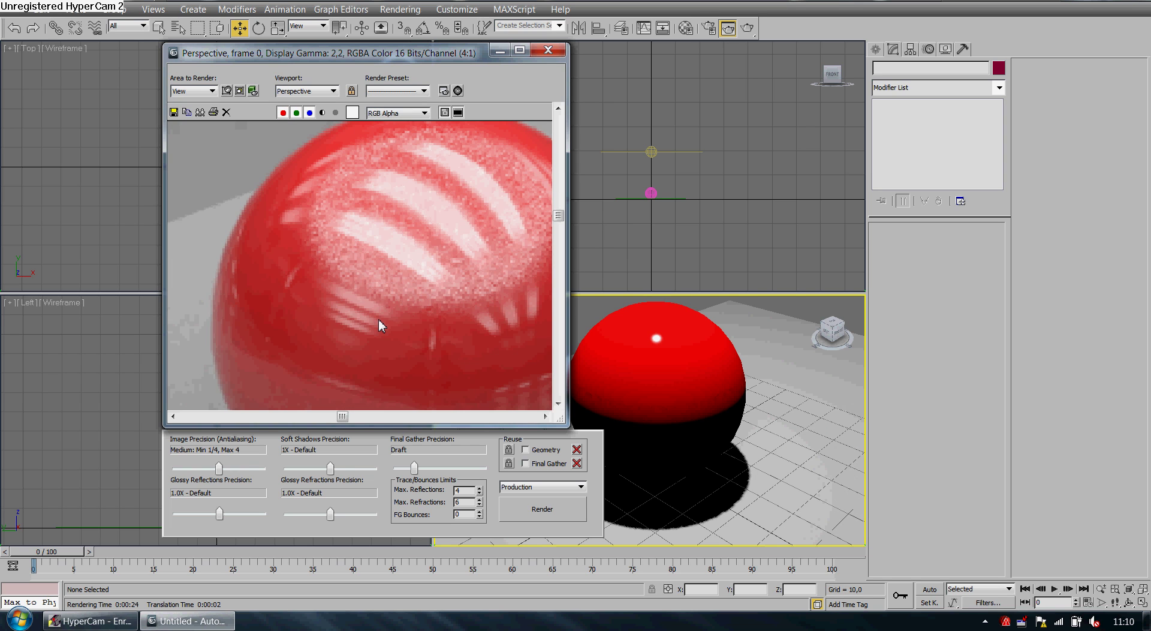
pyautogui.moveTo(379, 319); pyautogui.dragTo(308, 317, button='middle')
pyautogui.click(549, 49)
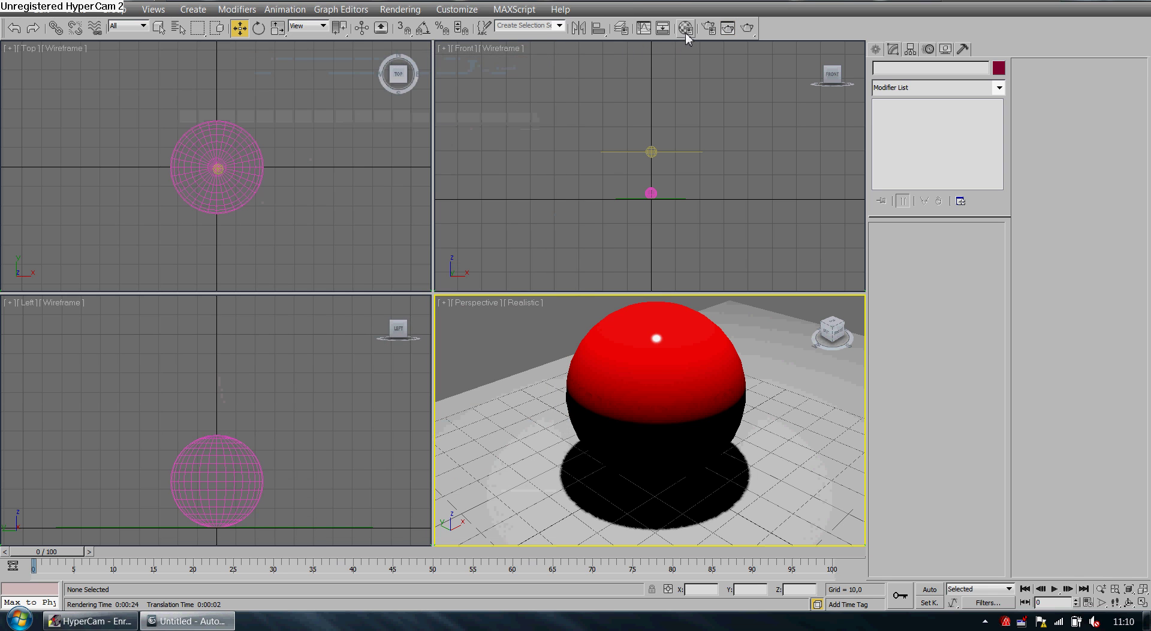
# Enter 0 for Relative Intensity of Highlights in Material #28's Advanced Rendering Options
pyautogui.click(686, 30)
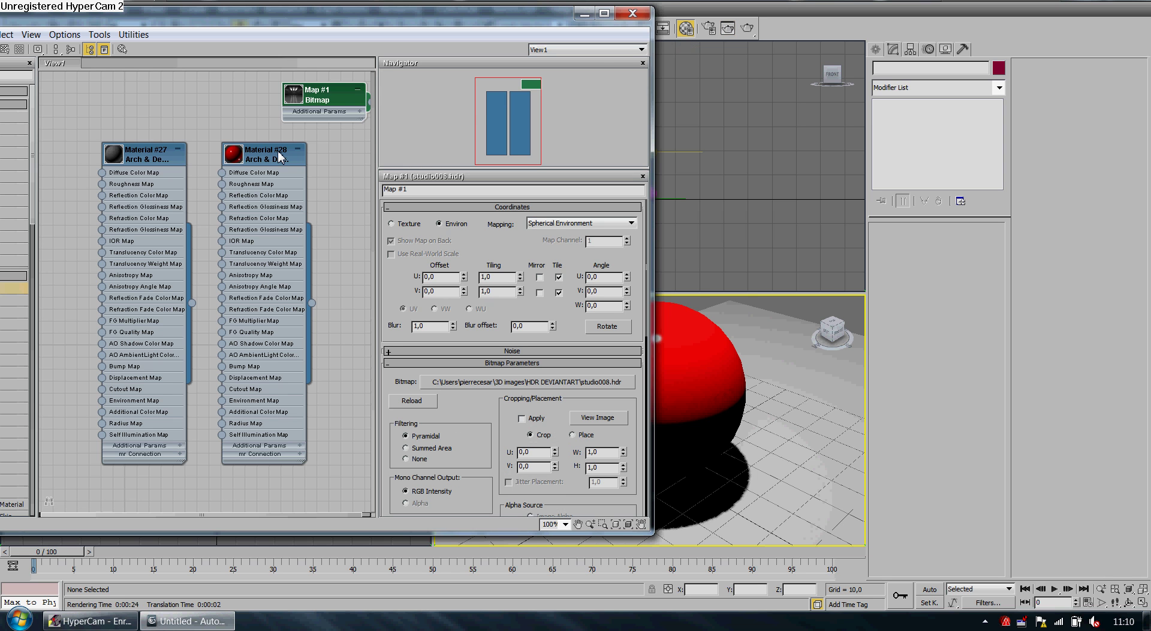
pyautogui.doubleClick(280, 156)
pyautogui.moveTo(599, 314); pyautogui.dragTo(588, 193)
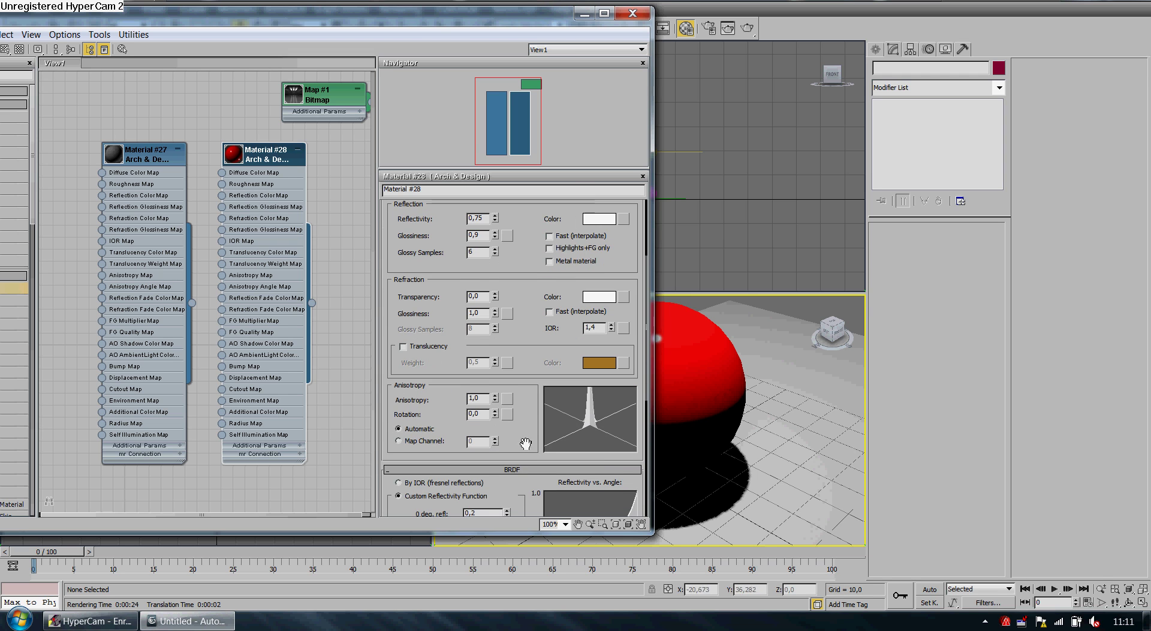
pyautogui.moveTo(525, 457); pyautogui.dragTo(523, 280)
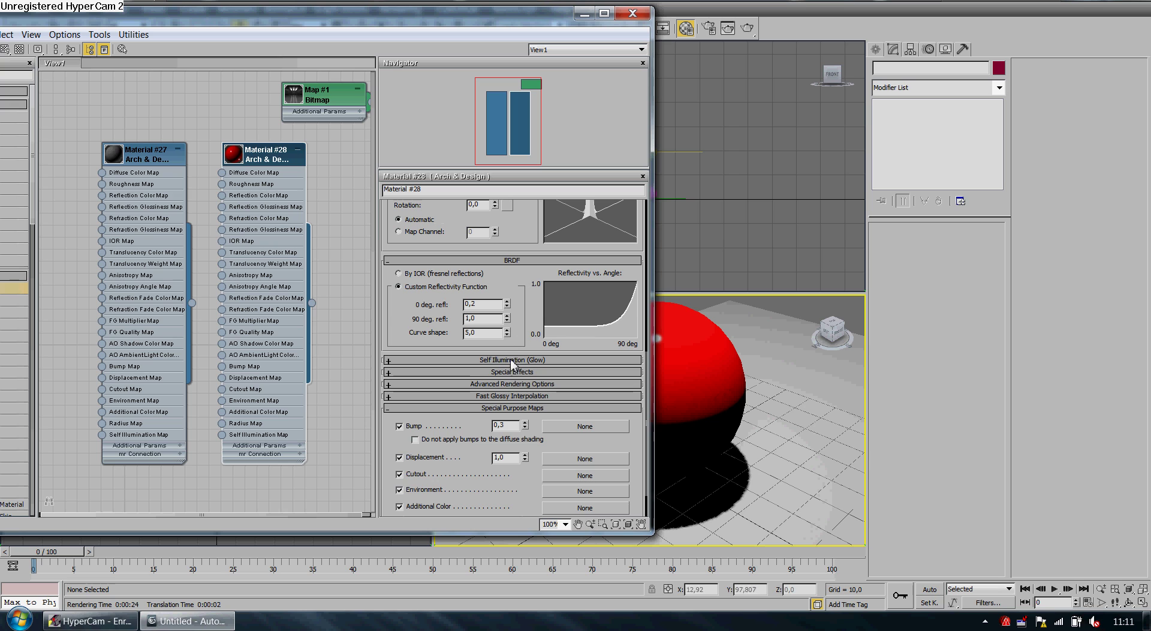
pyautogui.click(507, 385)
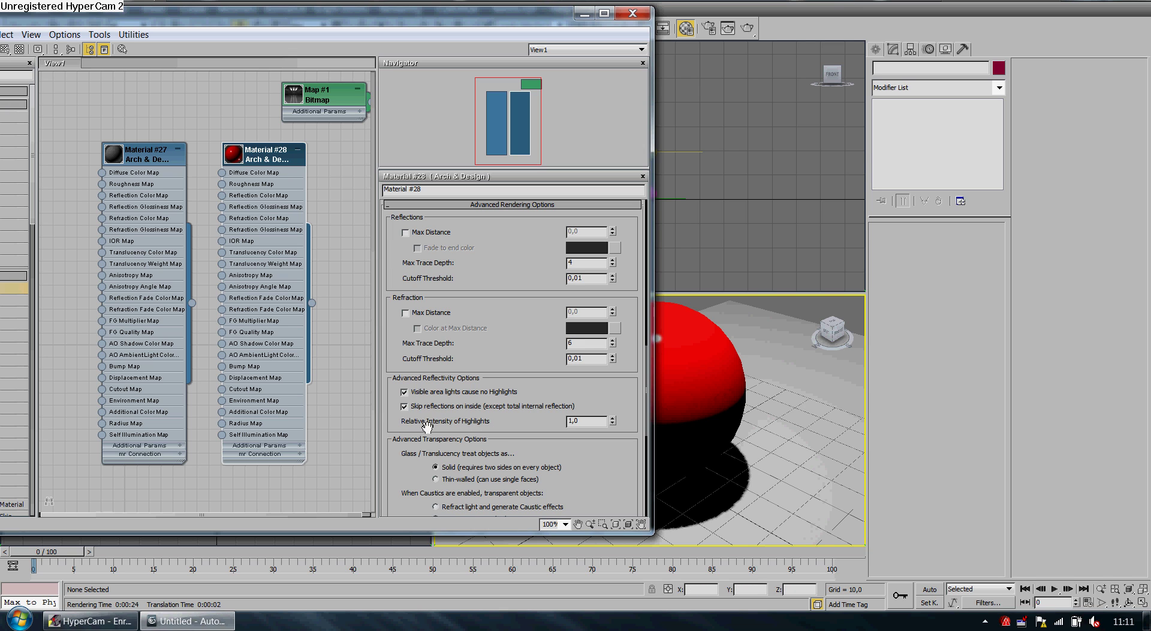
pyautogui.doubleClick(567, 421)
pyautogui.press('Return')
# Render just a region around the sphere to test the glossy material
pyautogui.click(633, 13)
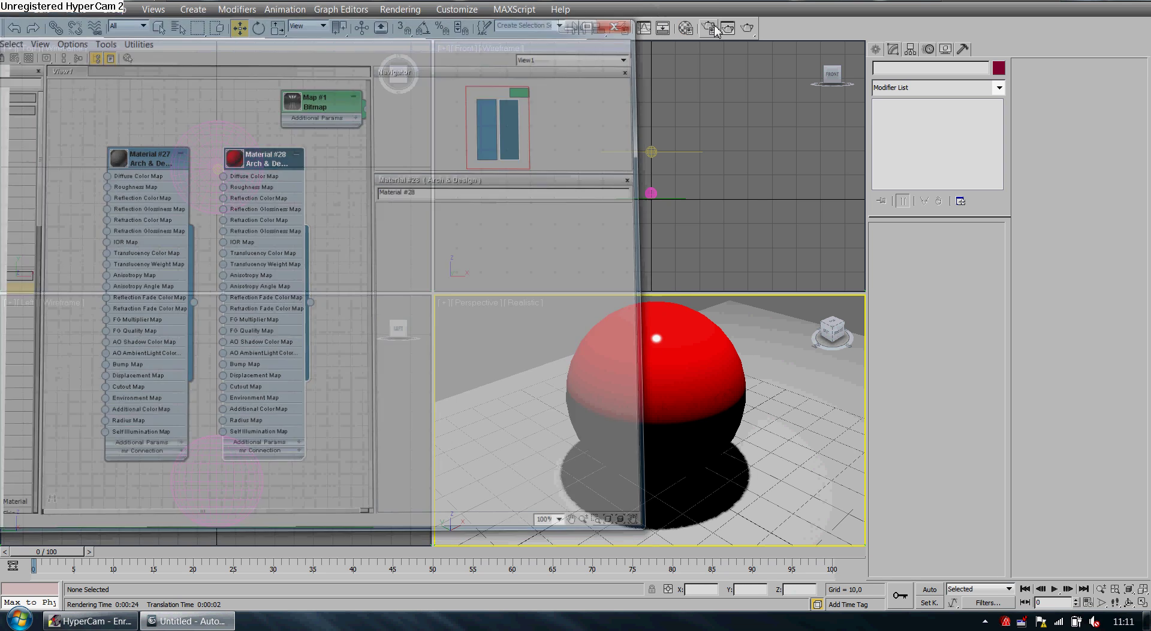
pyautogui.click(727, 31)
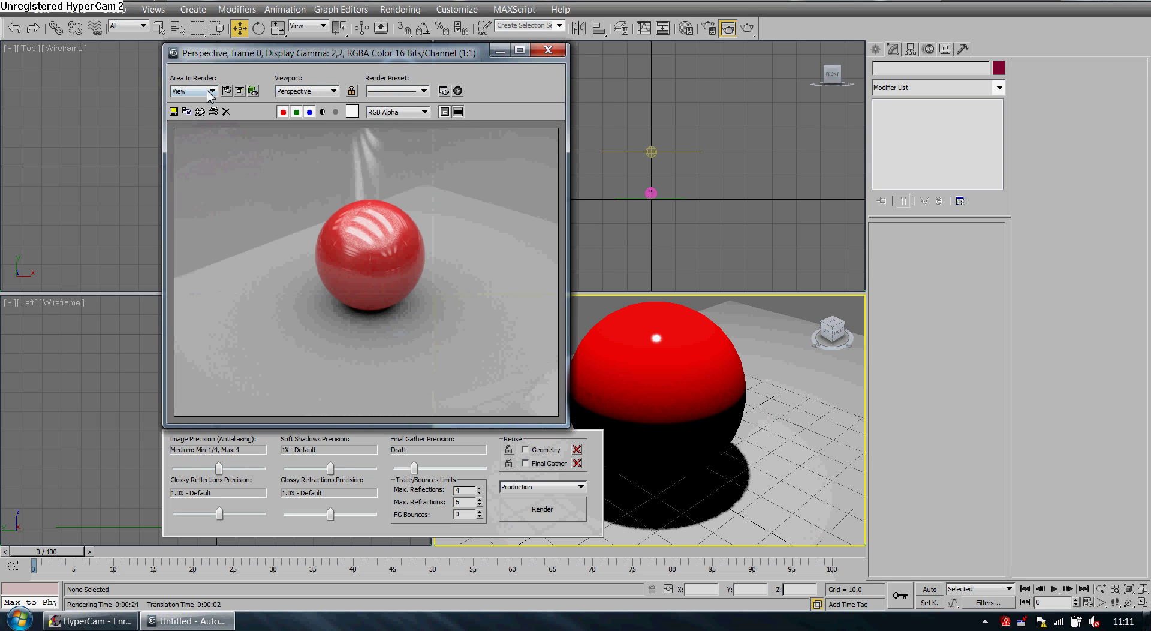
pyautogui.click(210, 91)
pyautogui.click(203, 113)
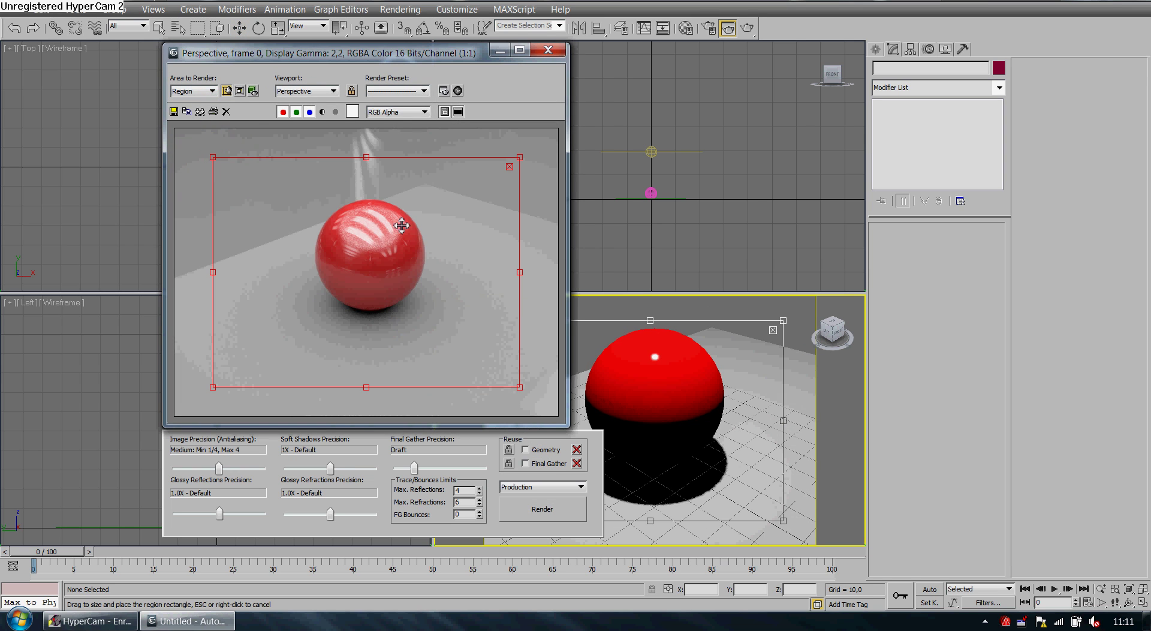
pyautogui.moveTo(519, 387); pyautogui.dragTo(370, 362)
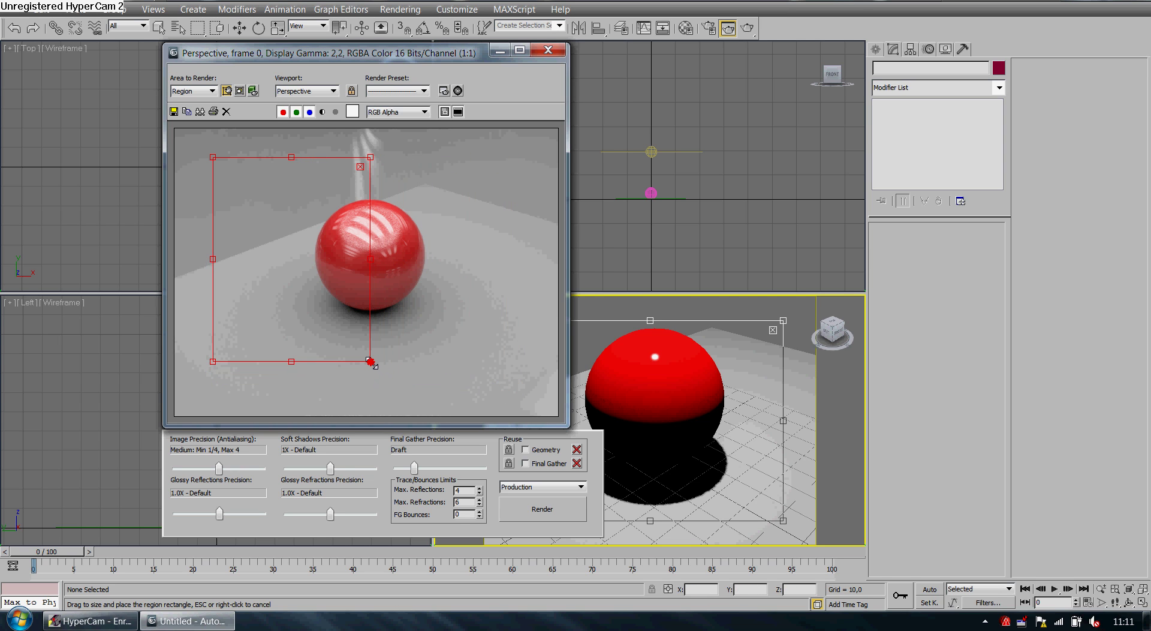
pyautogui.moveTo(215, 260); pyautogui.dragTo(274, 261)
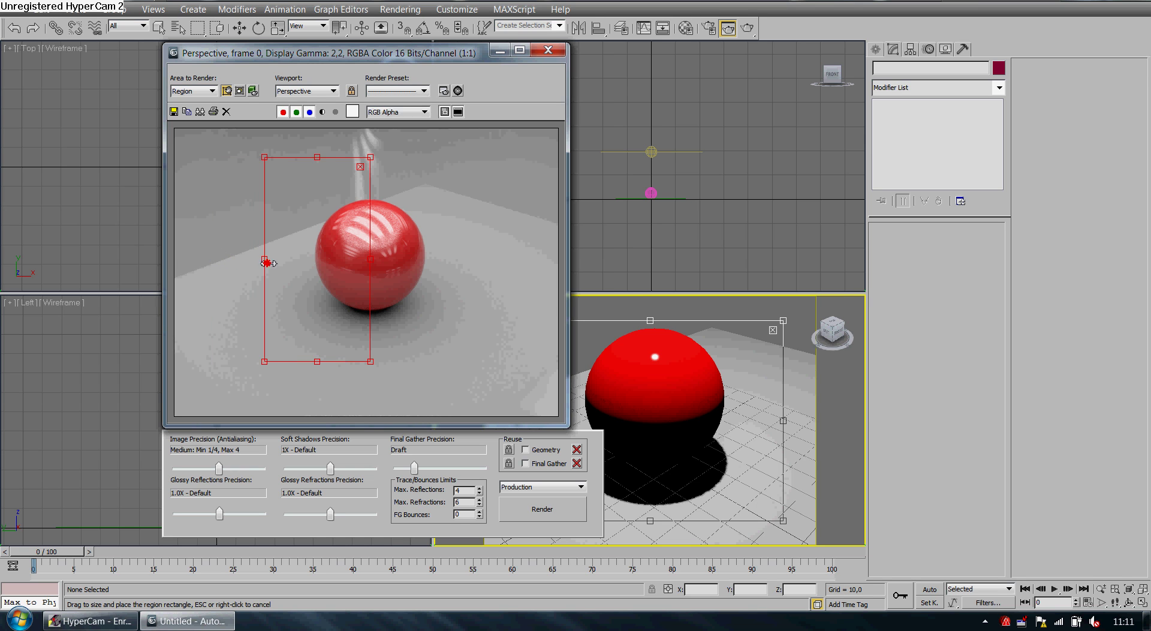
pyautogui.click(531, 506)
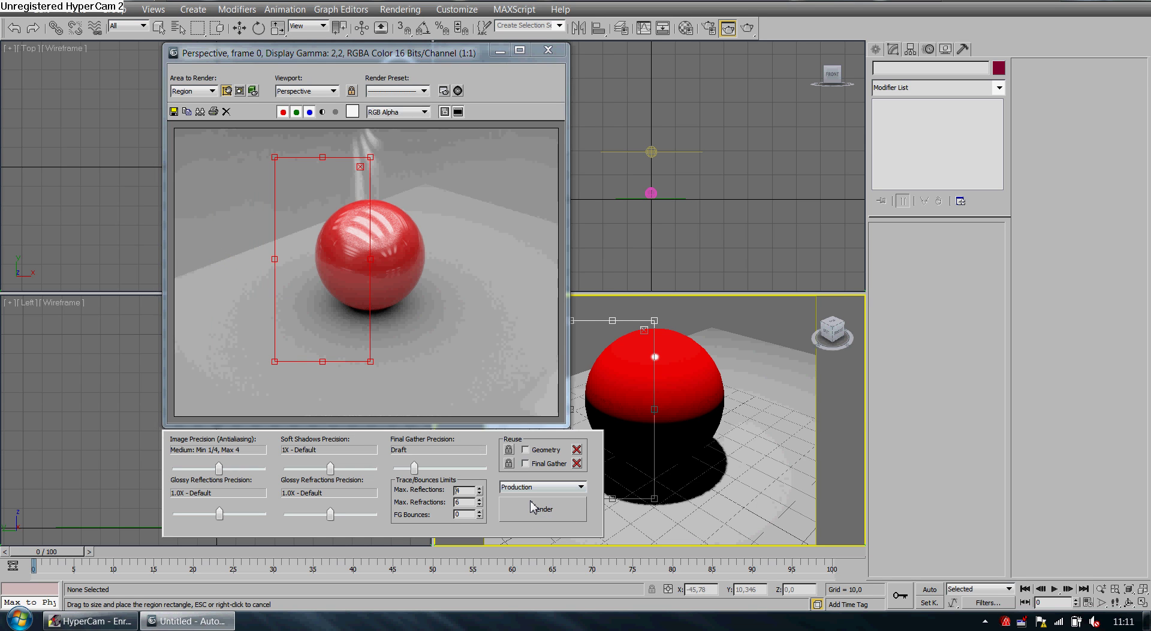
pyautogui.moveTo(275, 259); pyautogui.dragTo(275, 261)
# Set Area to Render back to View and re-render the full frame
pyautogui.click(212, 91)
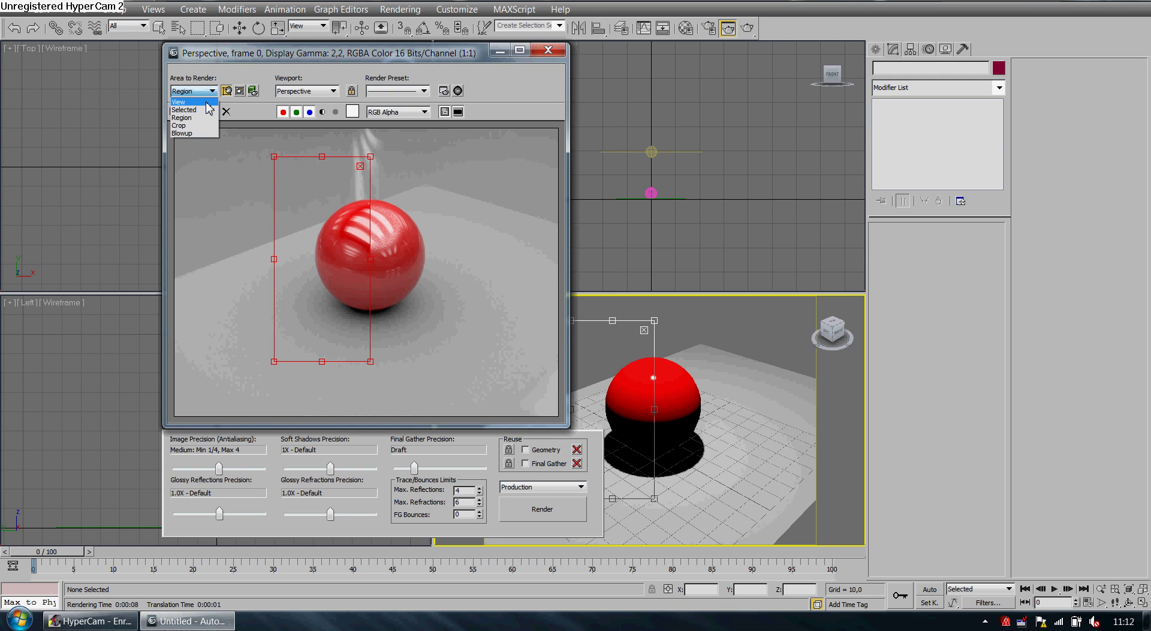
pyautogui.click(207, 103)
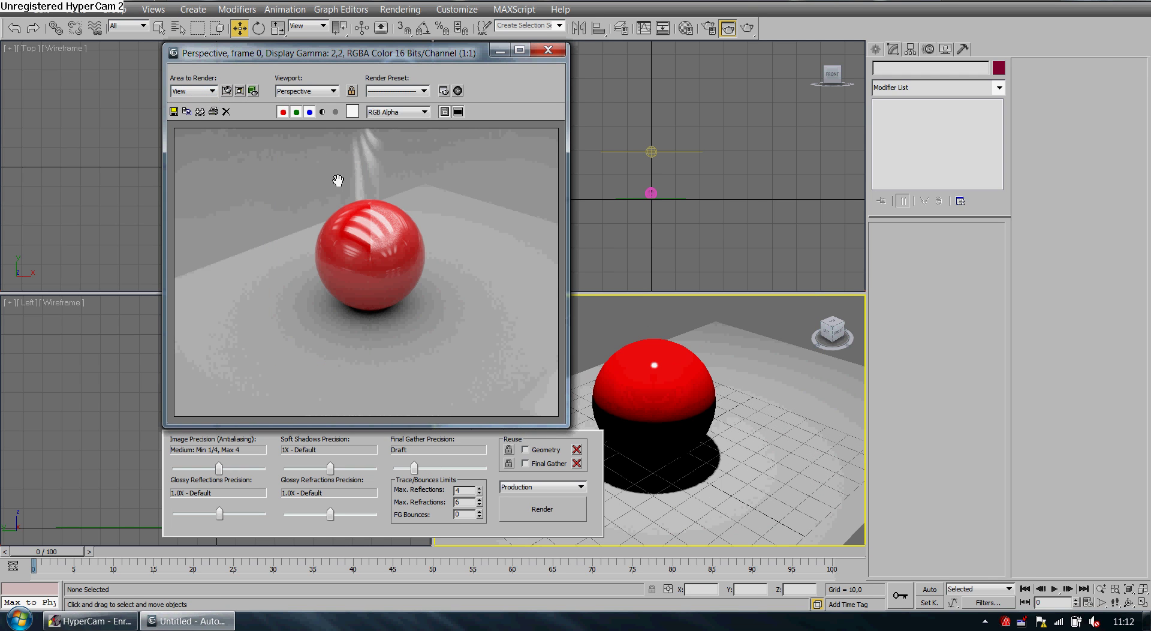
pyautogui.scroll(2, 372, 241)
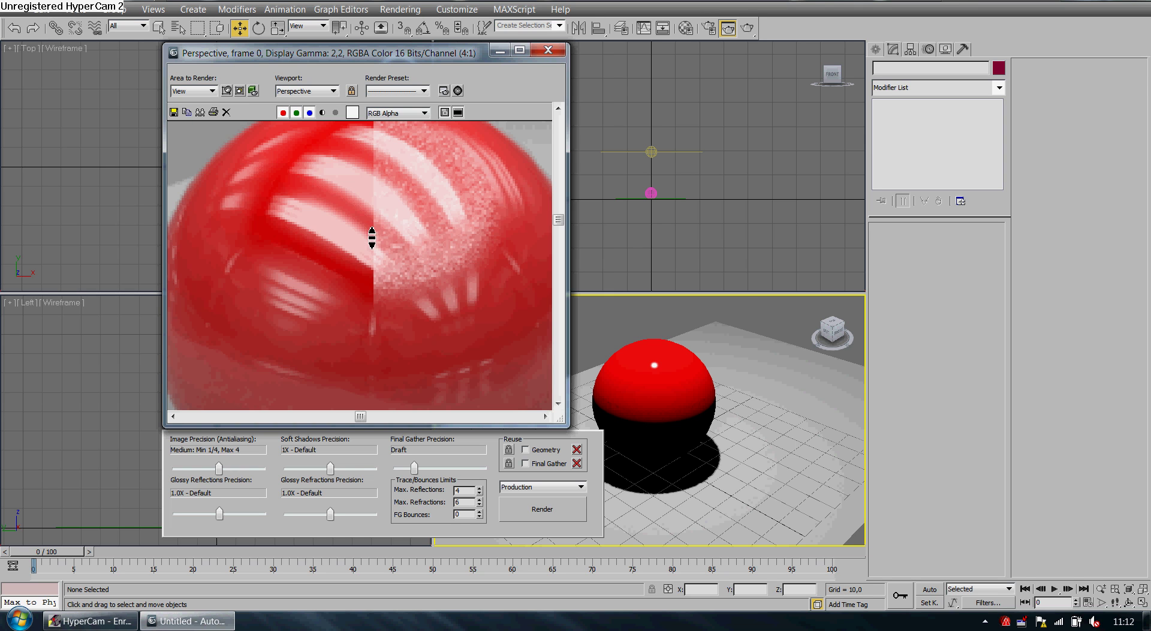
pyautogui.scroll(-2, 373, 234)
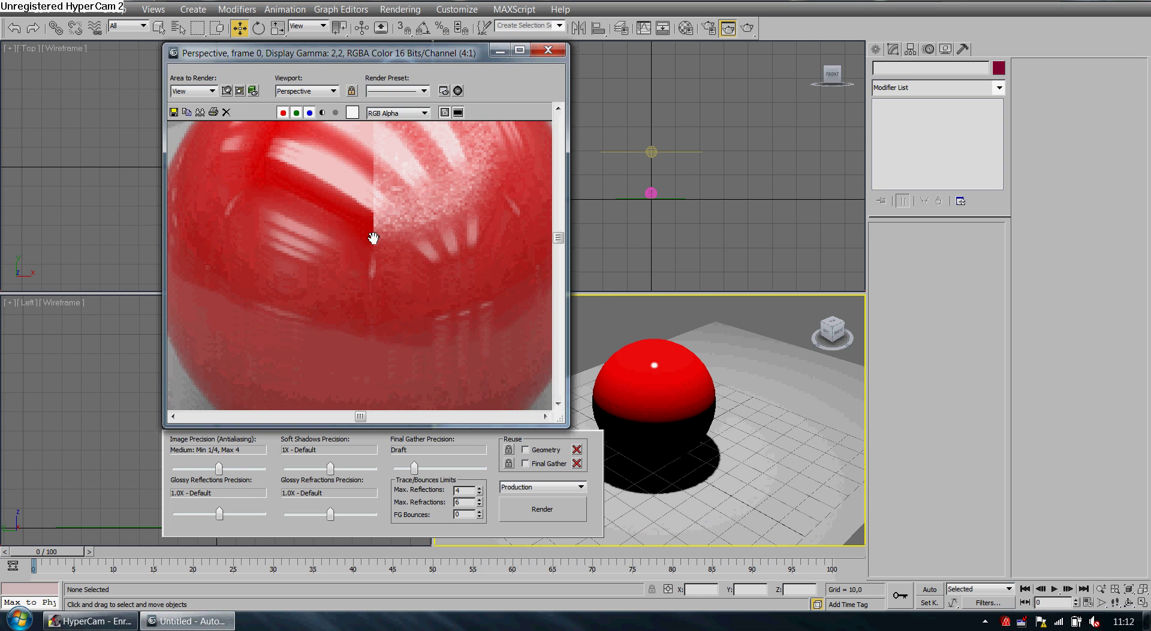
pyautogui.scroll(3, 371, 234)
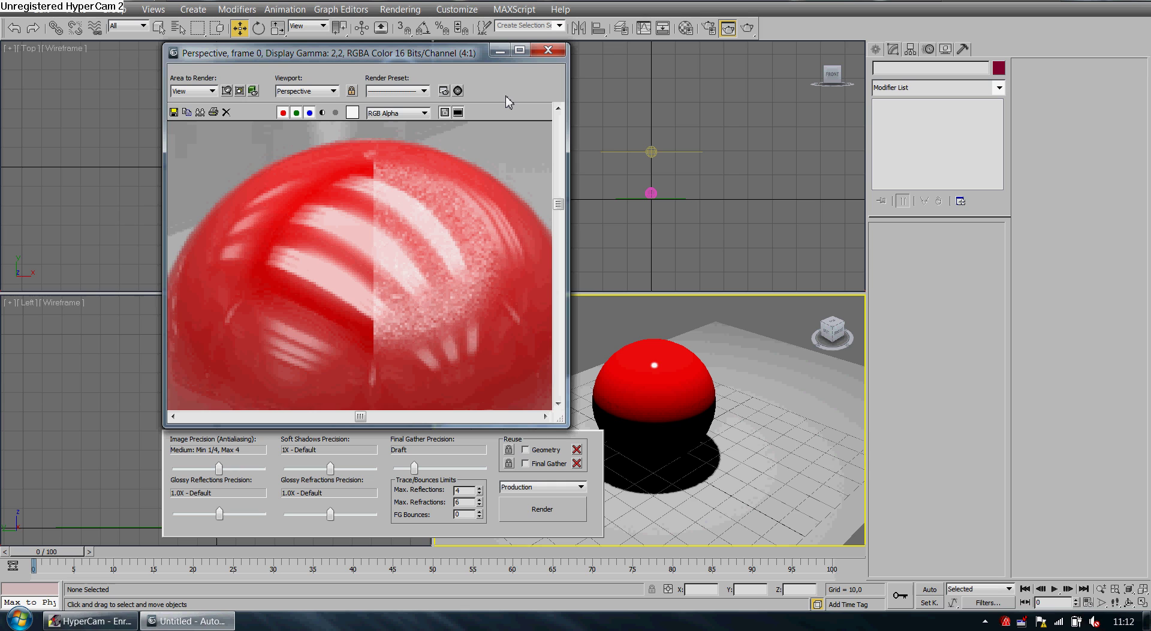
pyautogui.scroll(-1, 406, 243)
pyautogui.scroll(-1, 406, 244)
pyautogui.hotkey('shift', 'q')
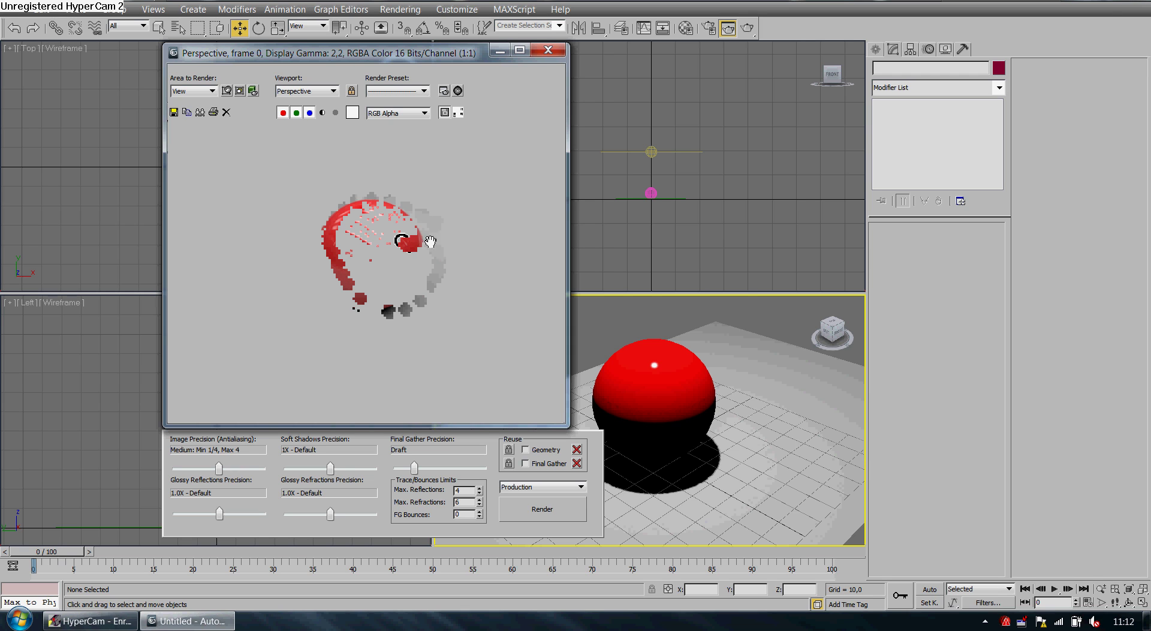
pyautogui.click(548, 51)
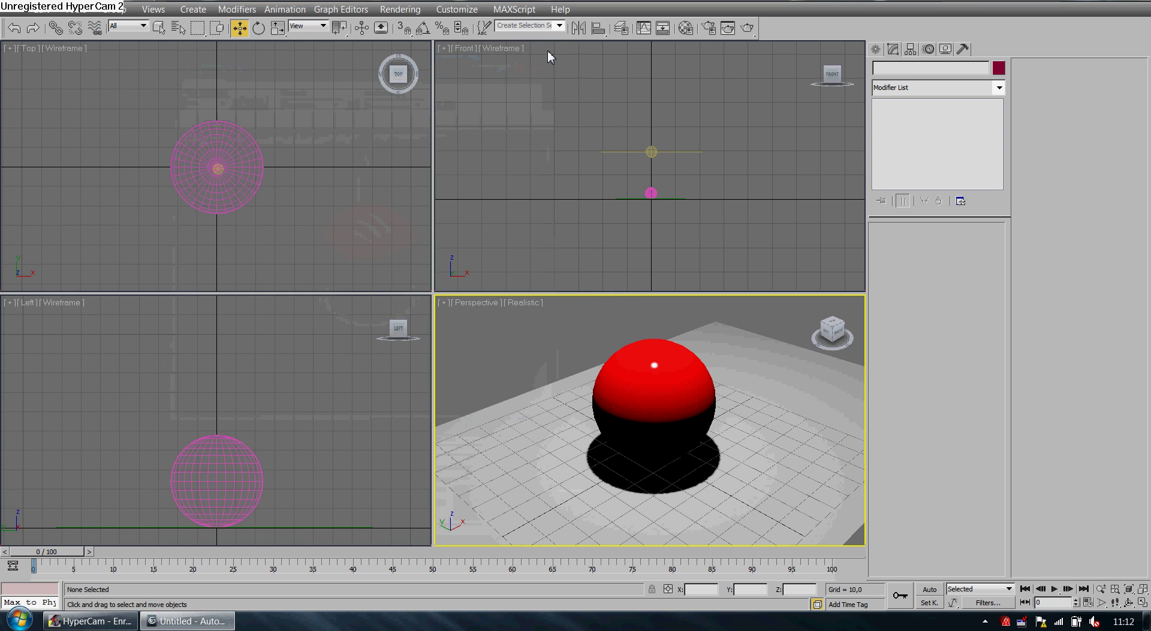
# Convert the floor plane to Editable Poly and pull its back edge up into a wall
pyautogui.click(736, 338)
pyautogui.rightClick(737, 341)
pyautogui.moveTo(777, 470)
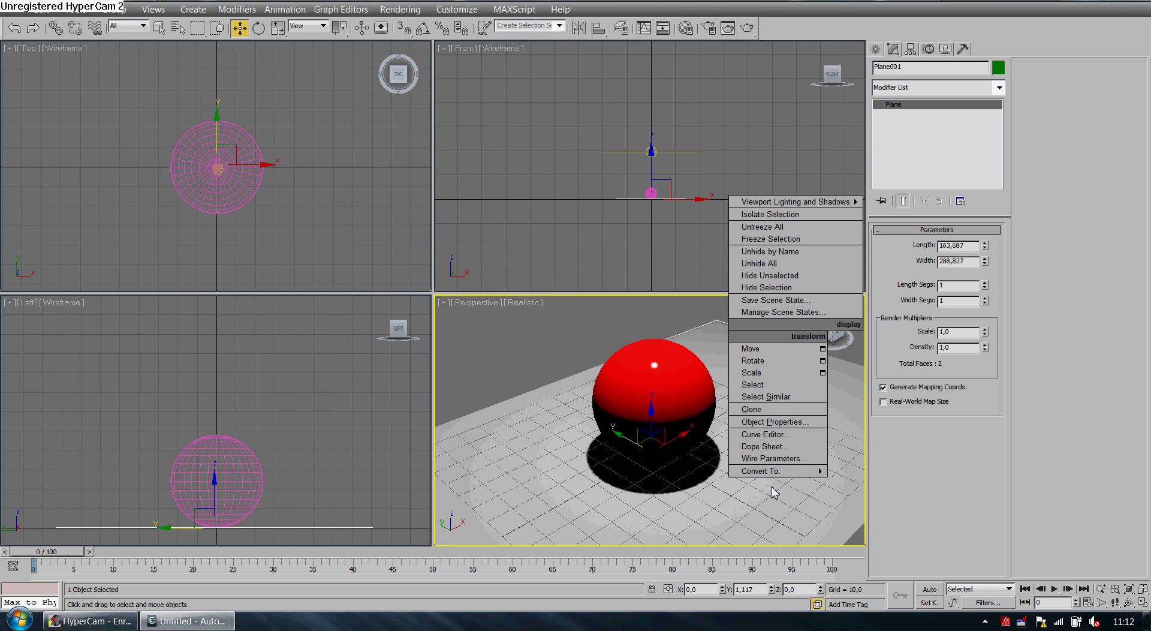
pyautogui.click(845, 483)
pyautogui.press('2')
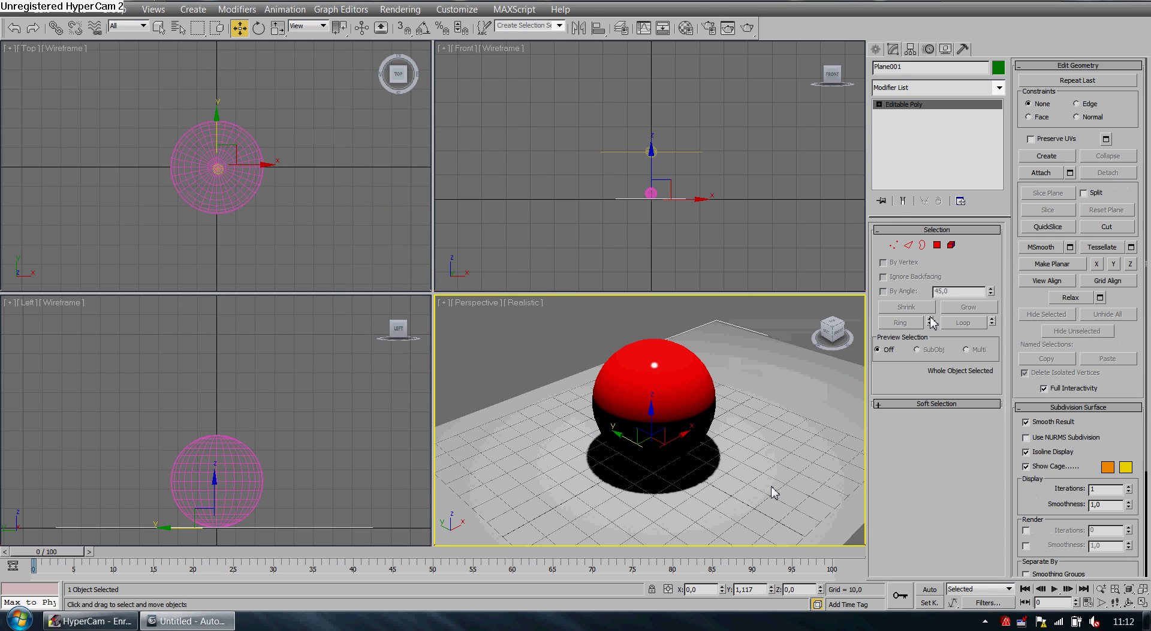
pyautogui.keyDown('alt'); pyautogui.moveTo(792, 340); pyautogui.dragTo(656, 387, button='middle'); pyautogui.keyUp('alt')
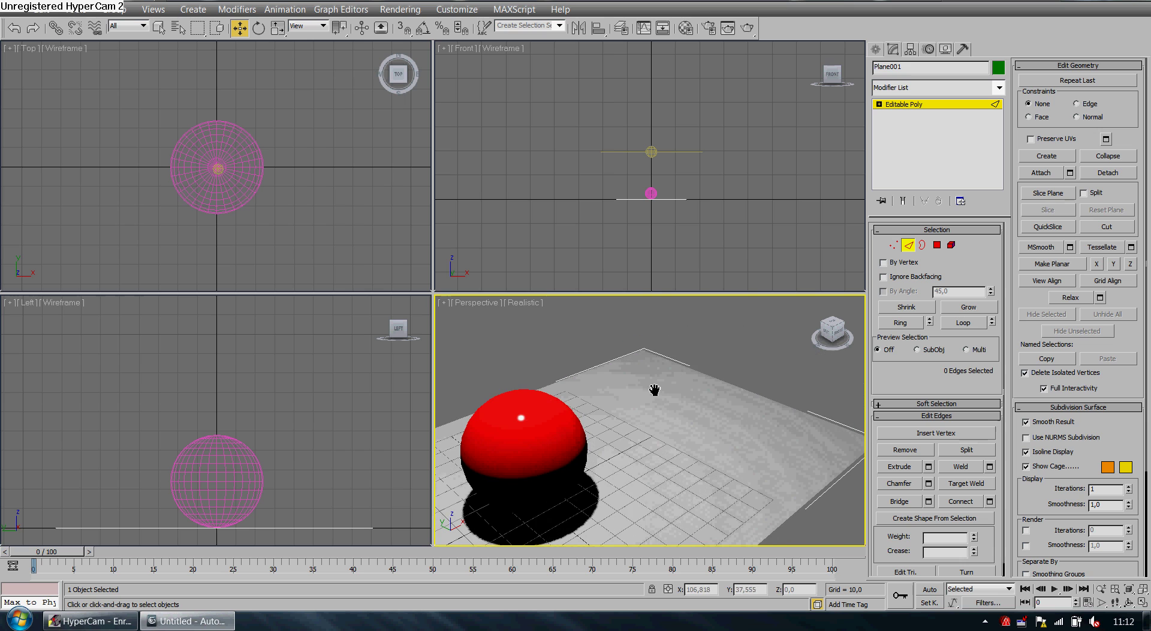
pyautogui.click(708, 376)
pyautogui.click(621, 364)
pyautogui.press('F4')
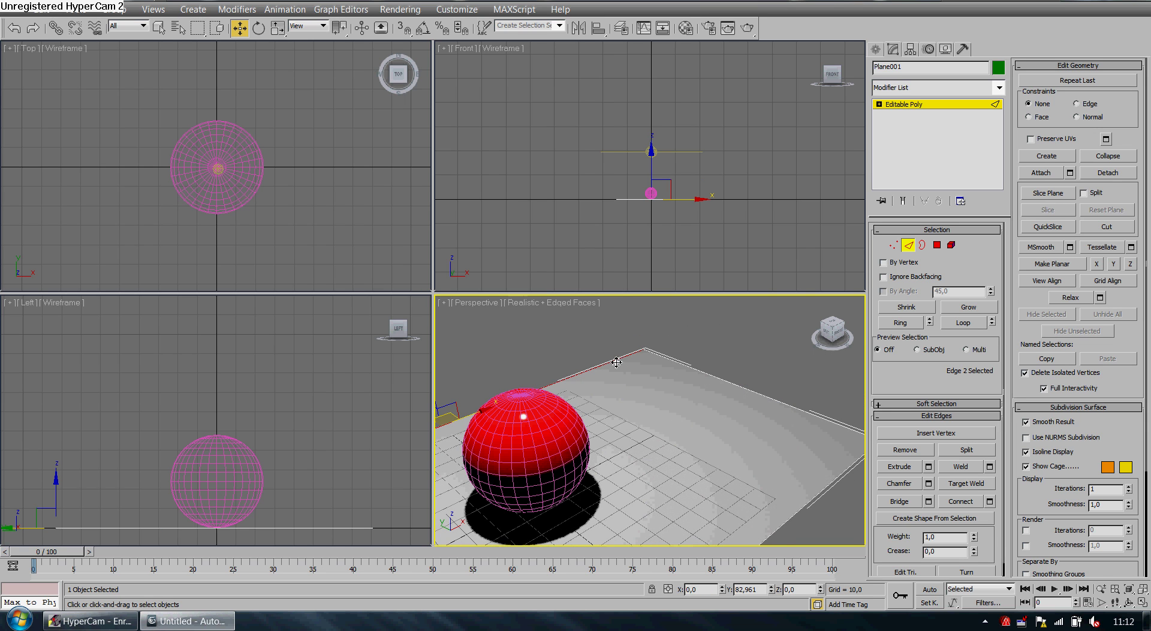
pyautogui.press('F4')
pyautogui.moveTo(593, 397)
pyautogui.keyDown('shift'); pyautogui.mouseDown()
pyautogui.moveTo(594, 334)
pyautogui.moveTo(573, 396)
pyautogui.mouseUp(); pyautogui.keyUp('shift')
pyautogui.press('F4')
# Chamfer the floor-to-wall corner edge about 62.765 with 5 segments
pyautogui.click(567, 439)
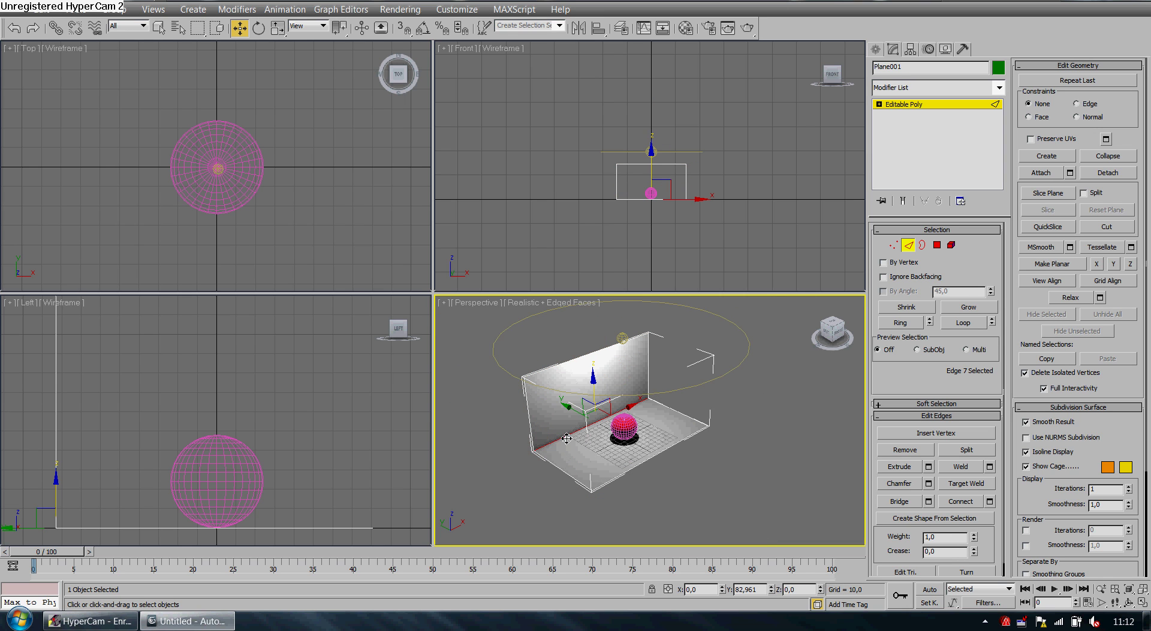
pyautogui.click(929, 483)
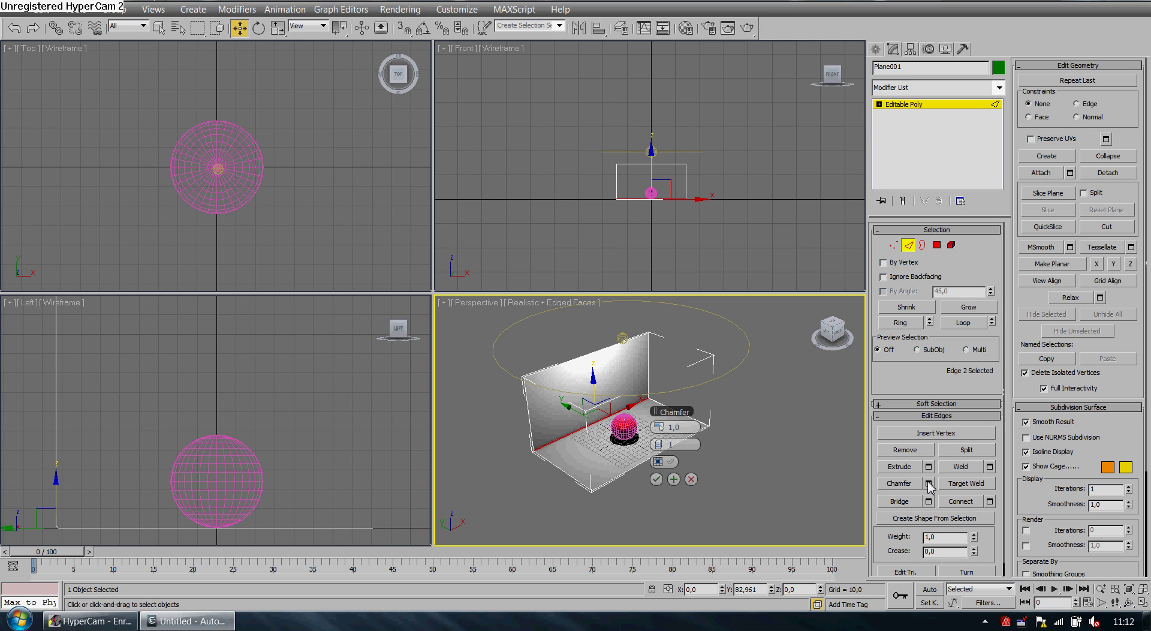
pyautogui.moveTo(667, 426); pyautogui.dragTo(668, 428)
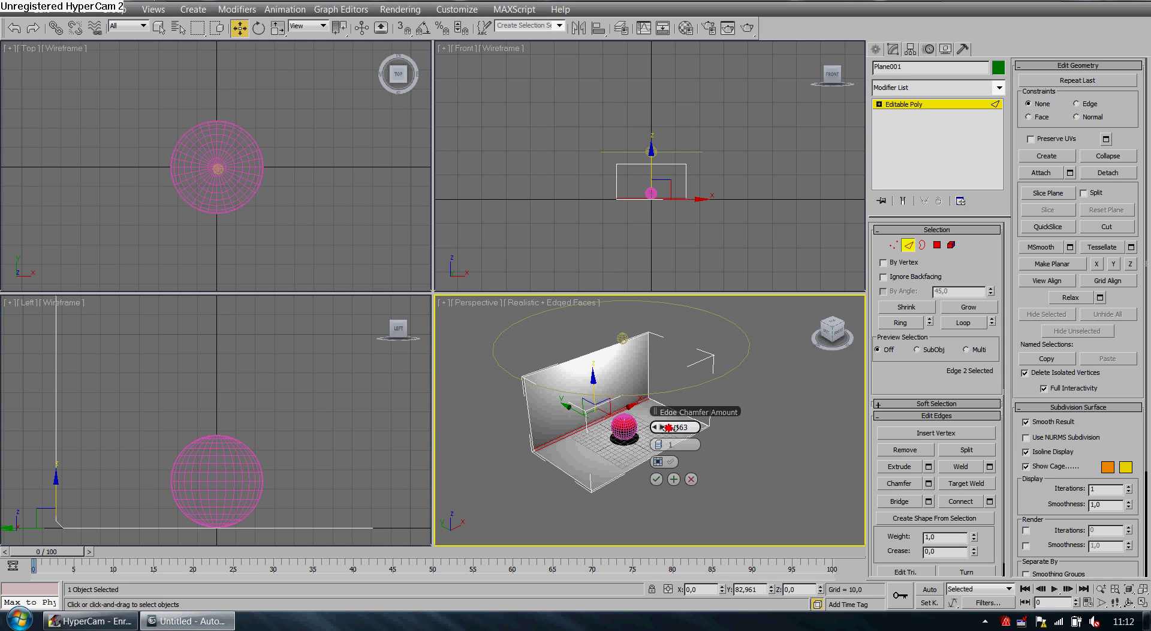
pyautogui.moveTo(798, 422); pyautogui.dragTo(769, 428)
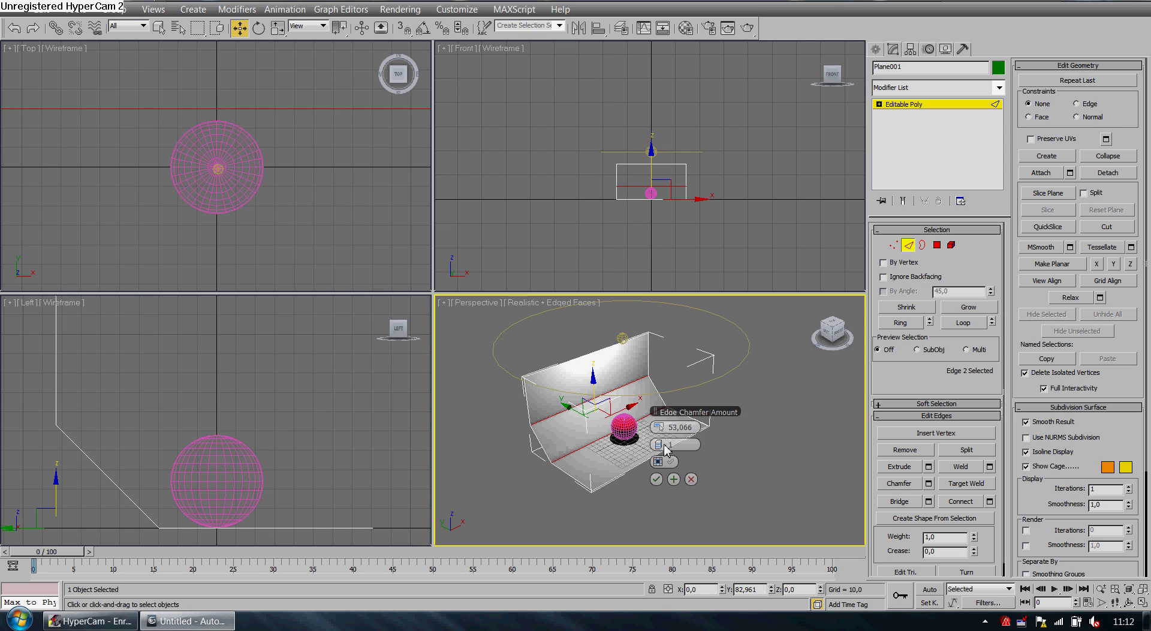
pyautogui.moveTo(665, 446); pyautogui.dragTo(686, 428)
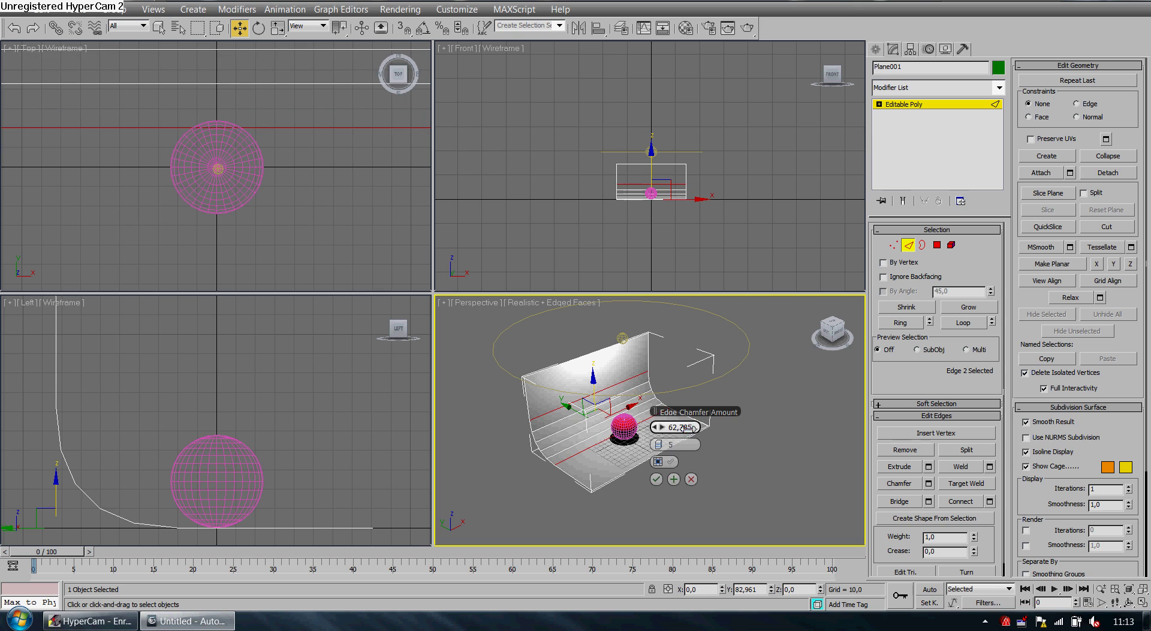
pyautogui.click(656, 478)
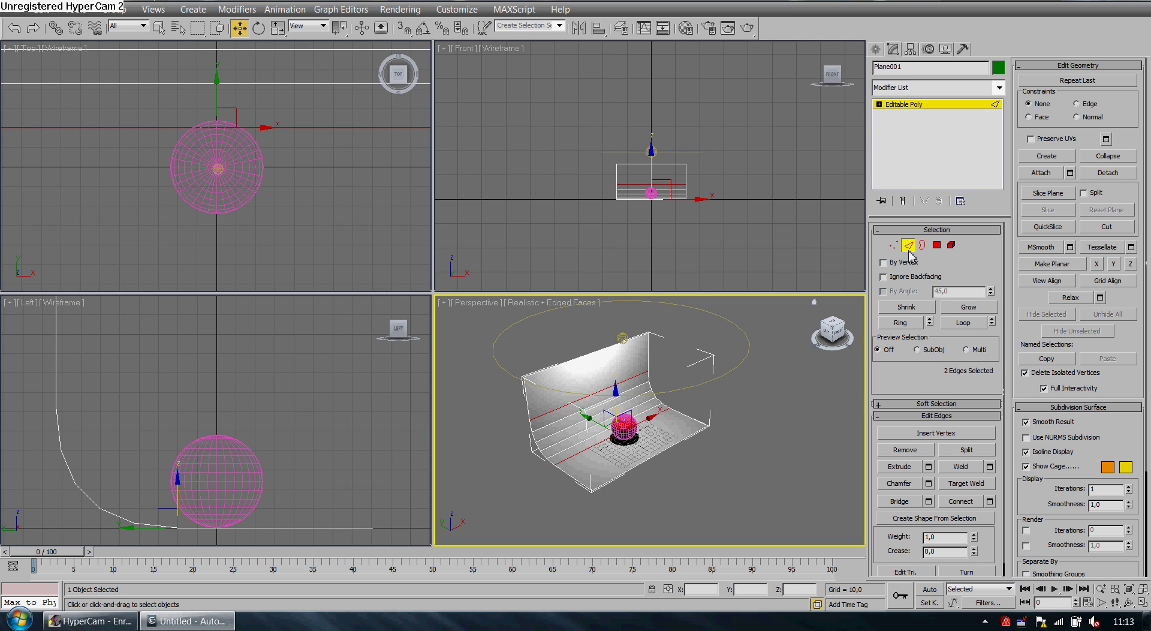
pyautogui.click(909, 252)
pyautogui.click(1000, 88)
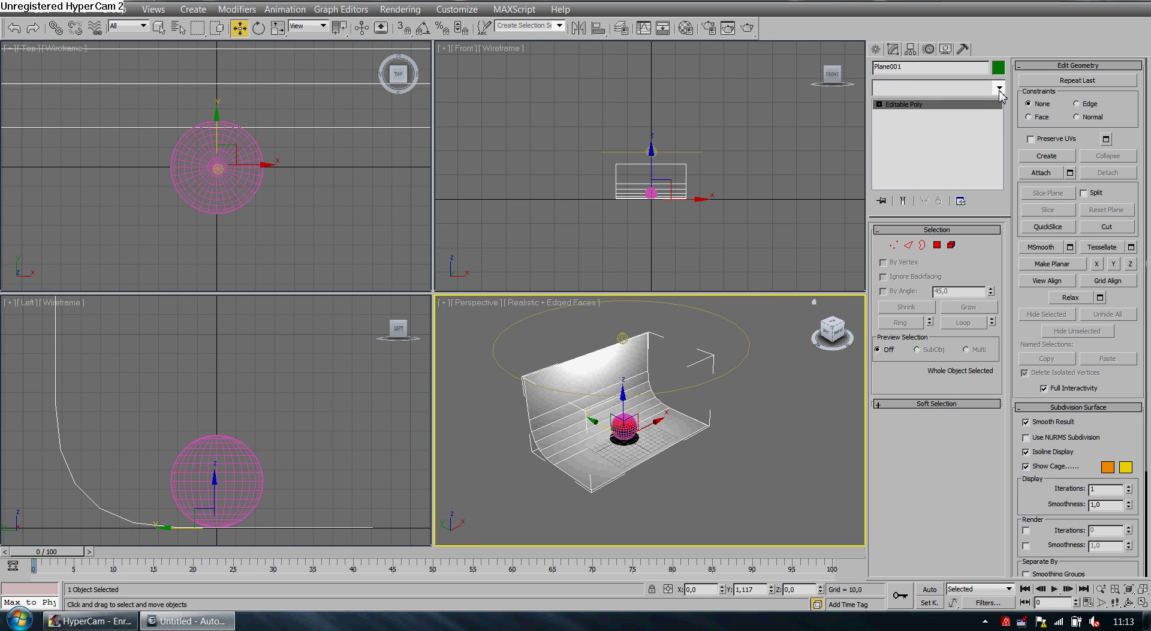
pyautogui.moveTo(1003, 120); pyautogui.dragTo(1002, 264)
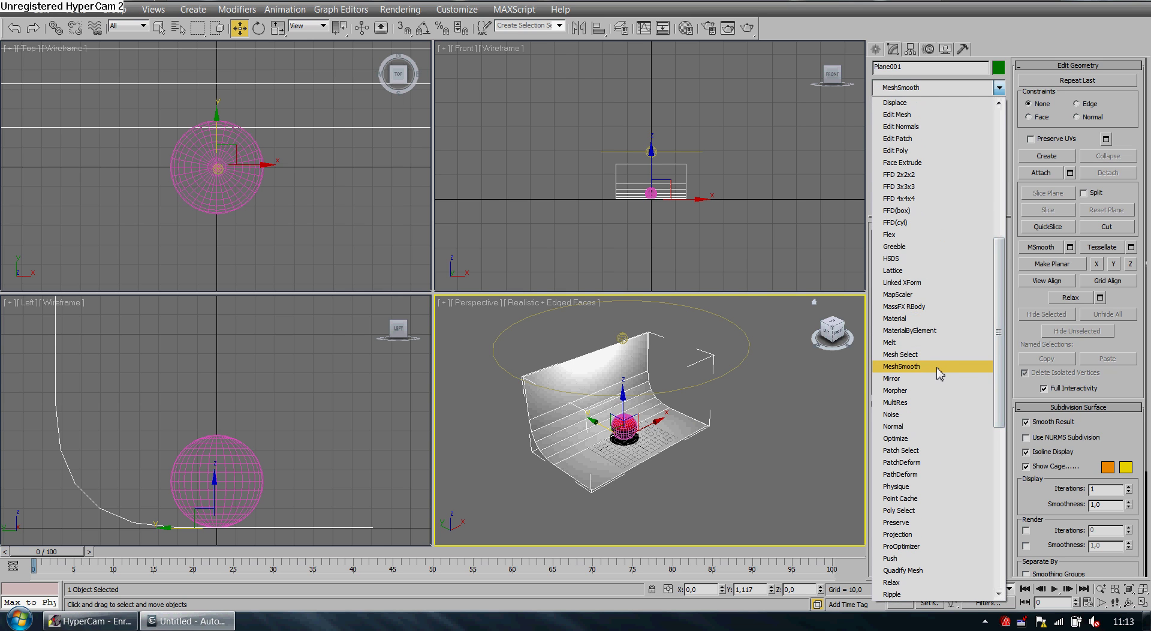
# Apply a MeshSmooth modifier to the backdrop plane
pyautogui.click(939, 372)
pyautogui.click(727, 413)
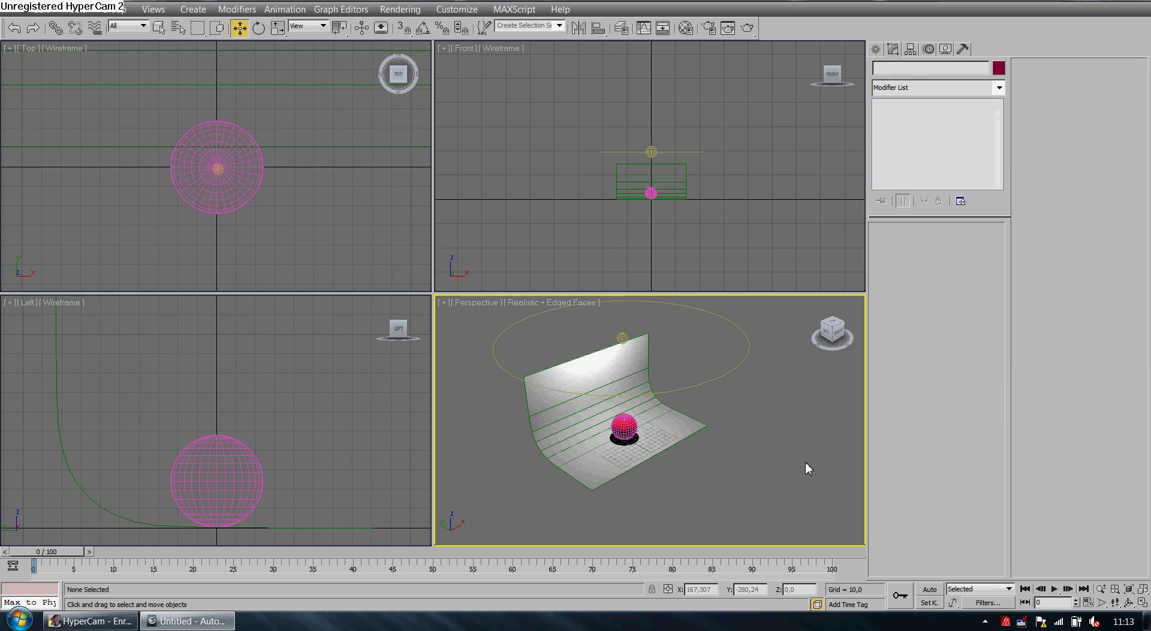
pyautogui.press('F4')
# Zoom extents on the red sphere and orbit the perspective to a near-front angle
pyautogui.click(622, 430)
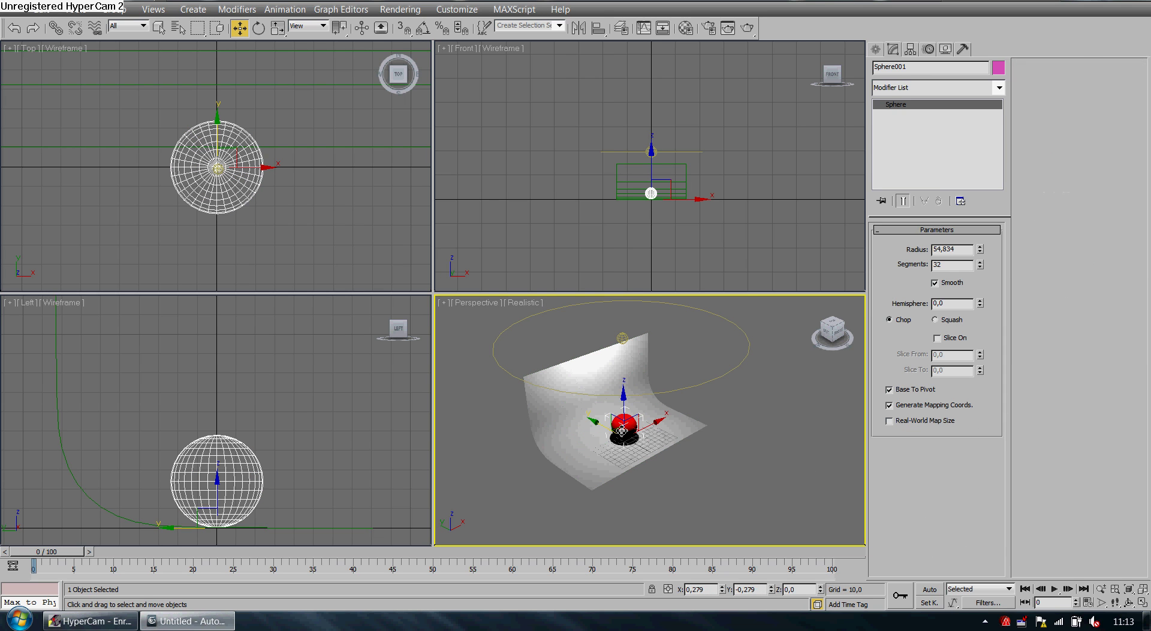
pyautogui.press('z')
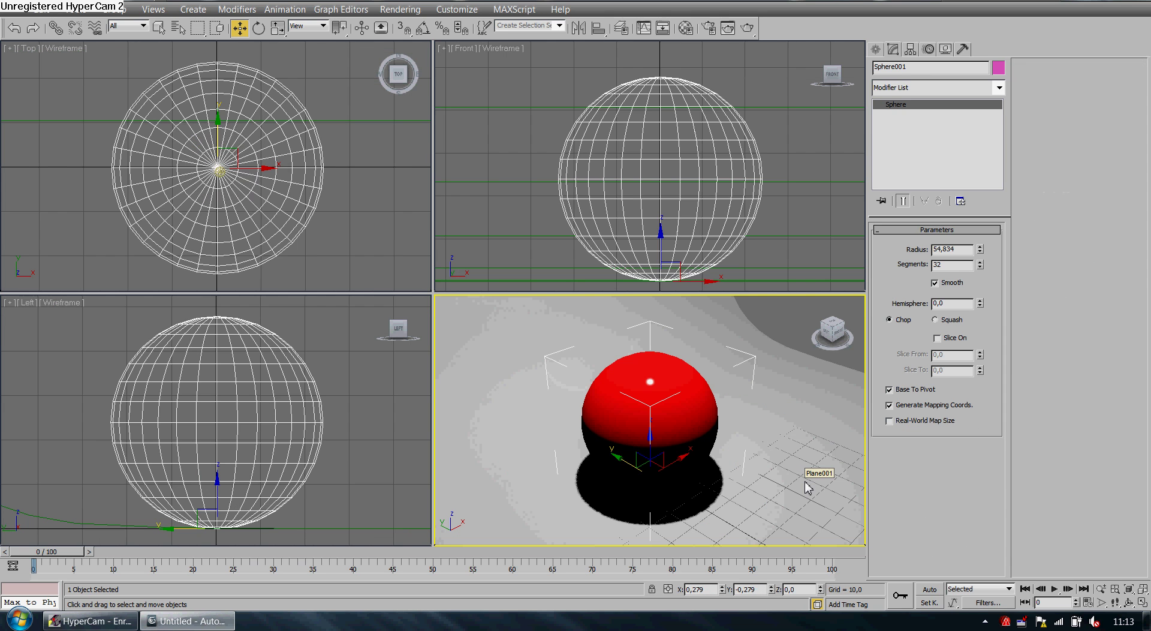
pyautogui.click(1129, 601)
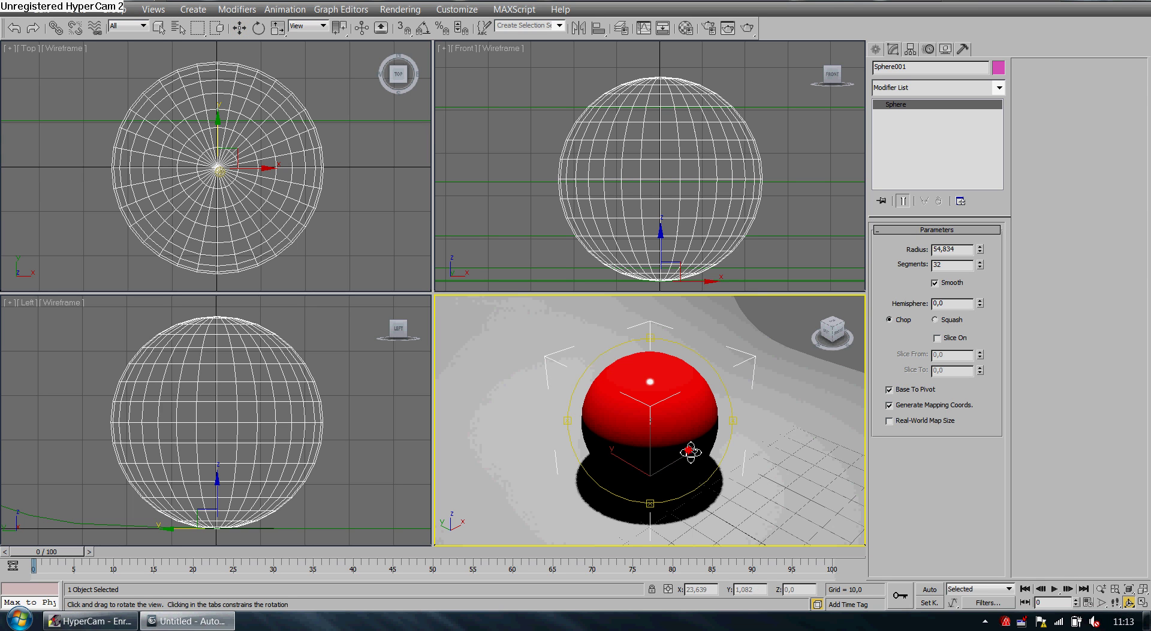
pyautogui.moveTo(691, 453); pyautogui.dragTo(637, 438)
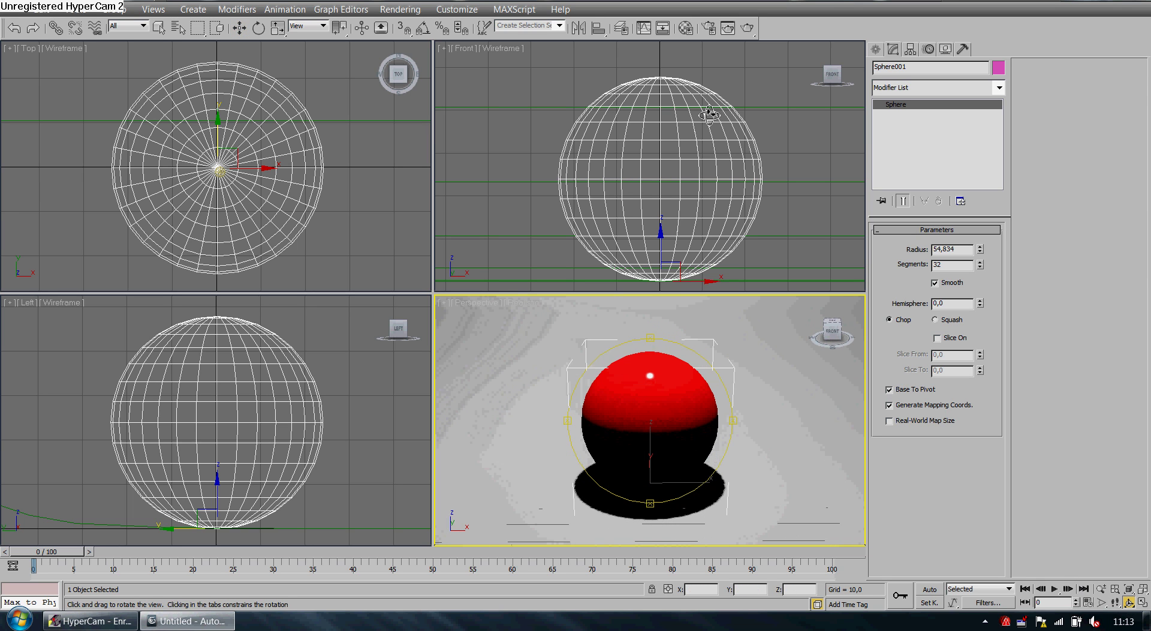
pyautogui.moveTo(696, 377); pyautogui.dragTo(681, 373)
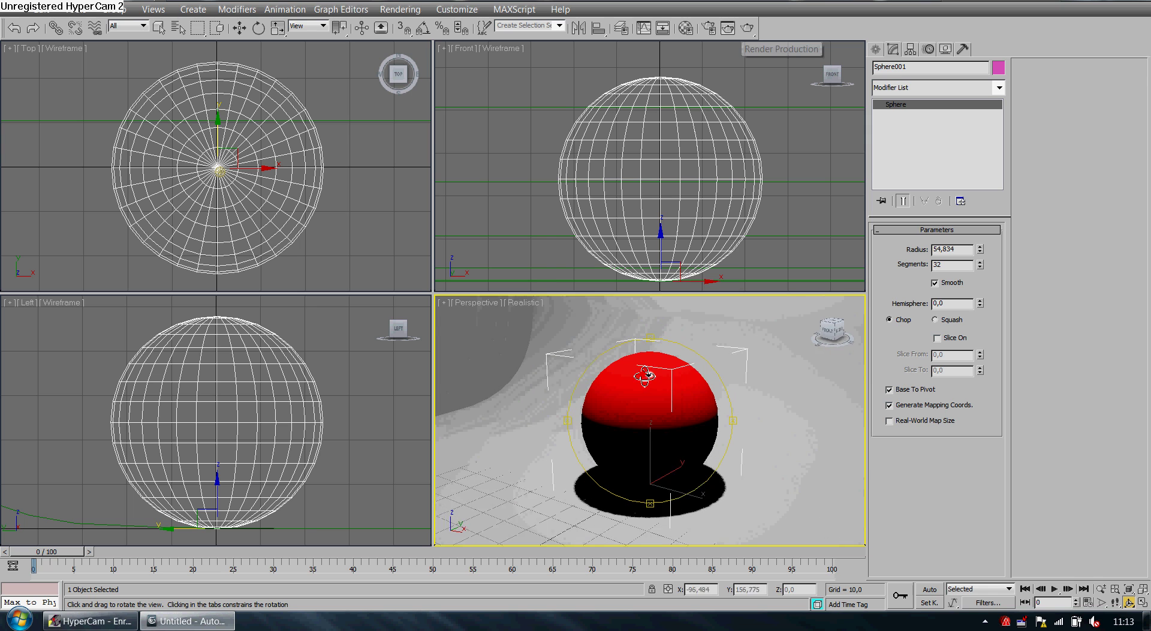
# Render the final image and inspect it zoomed in a maximized Rendered Frame Window
pyautogui.click(748, 27)
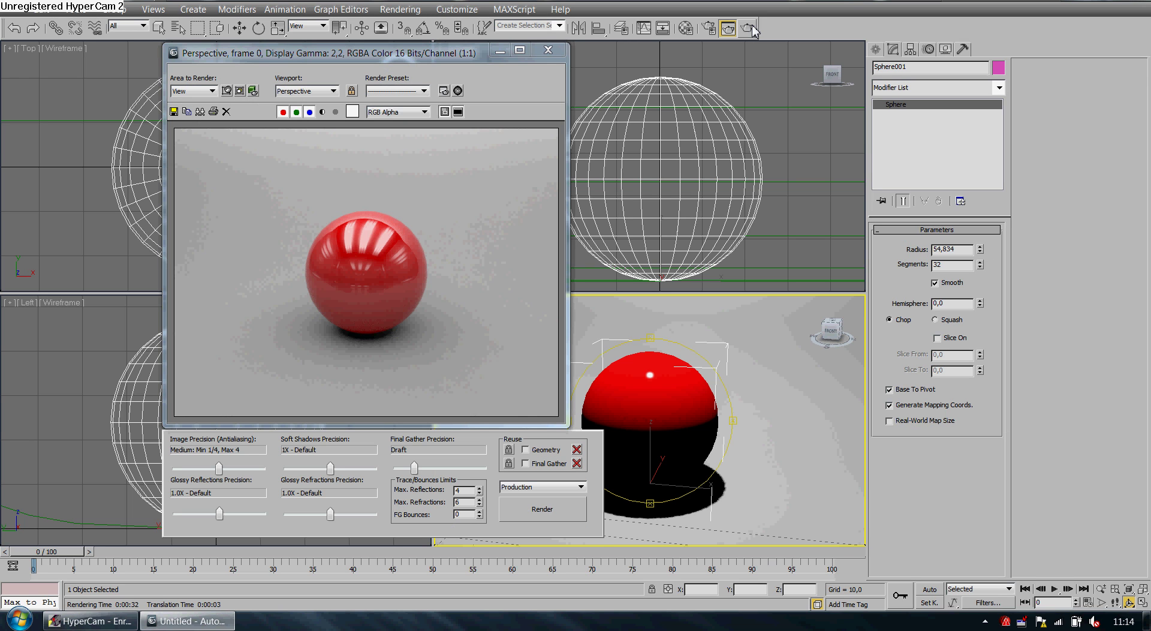
pyautogui.click(520, 53)
pyautogui.scroll(3, 662, 278)
pyautogui.scroll(-3, 664, 277)
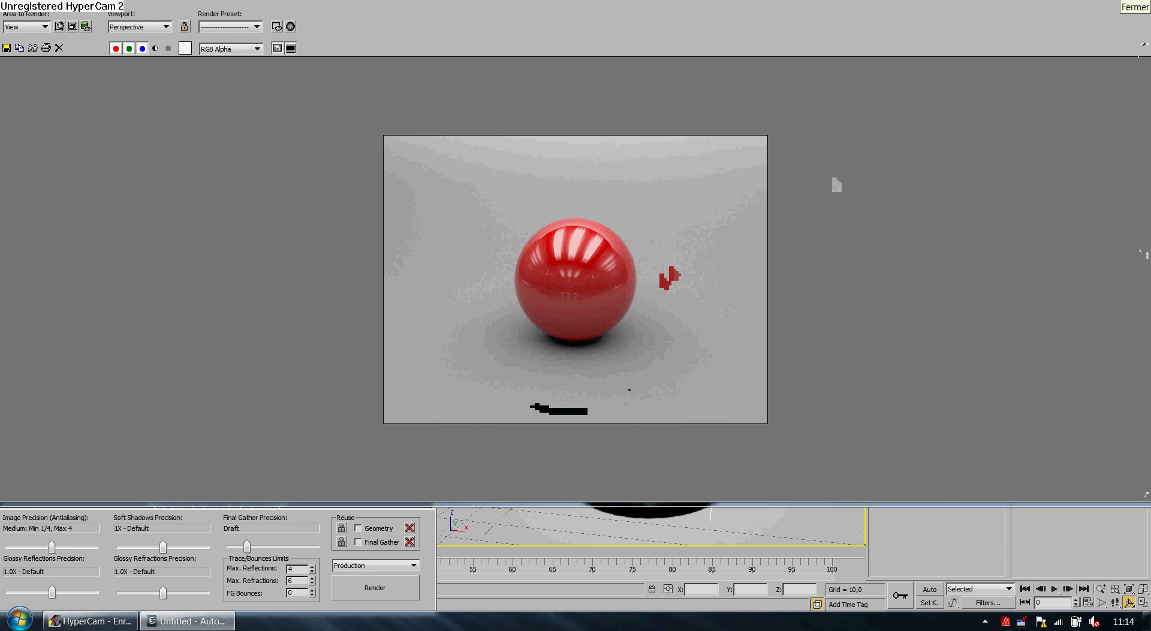
pyautogui.scroll(1, 836, 185)
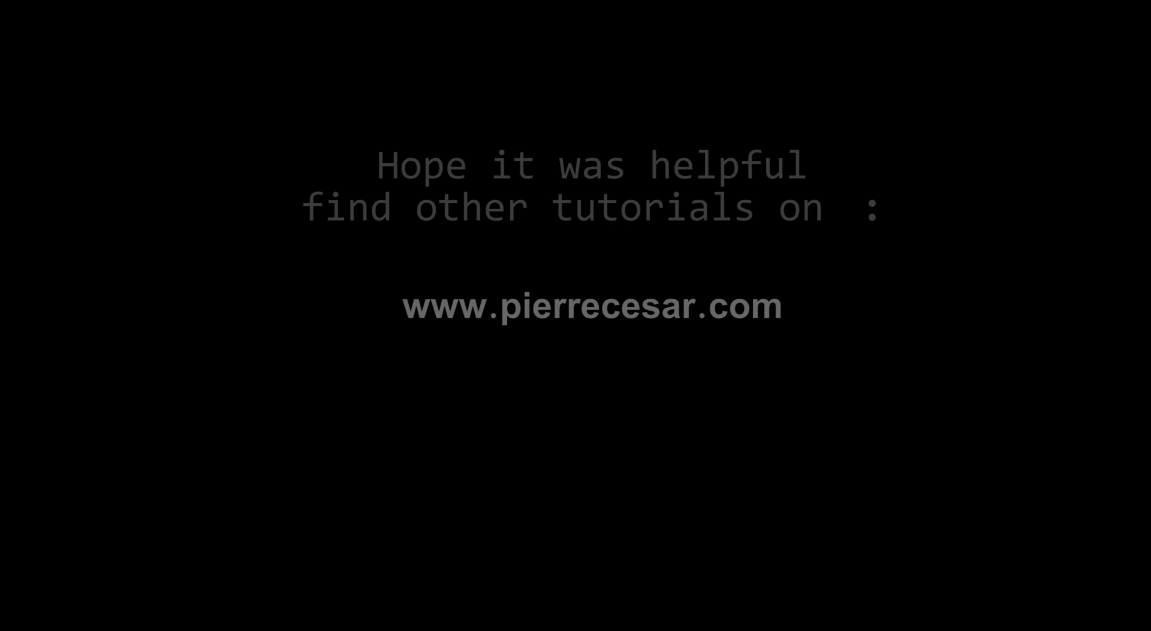